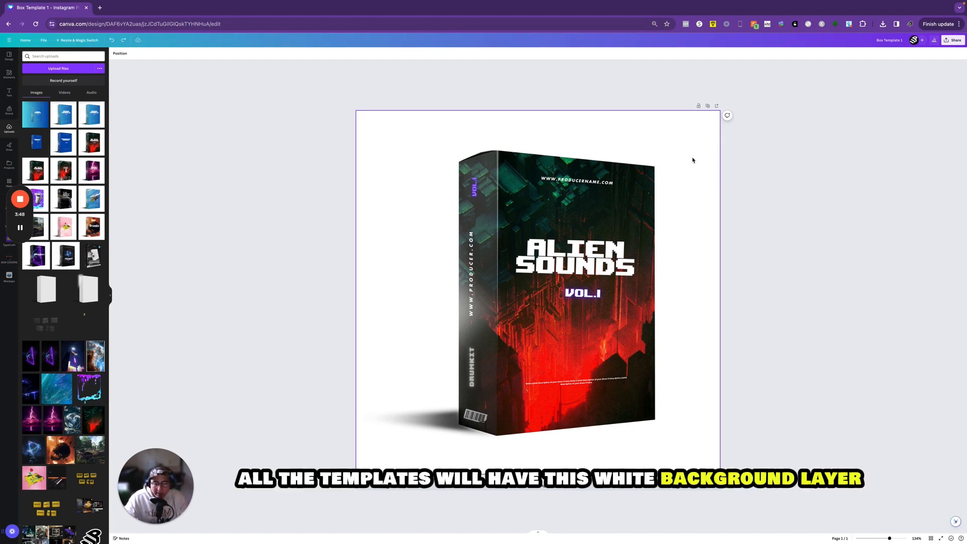
- Narrow the white box overlay to a strip along the page's left side, exposing the cover artwork and text underneath
click(693, 160)
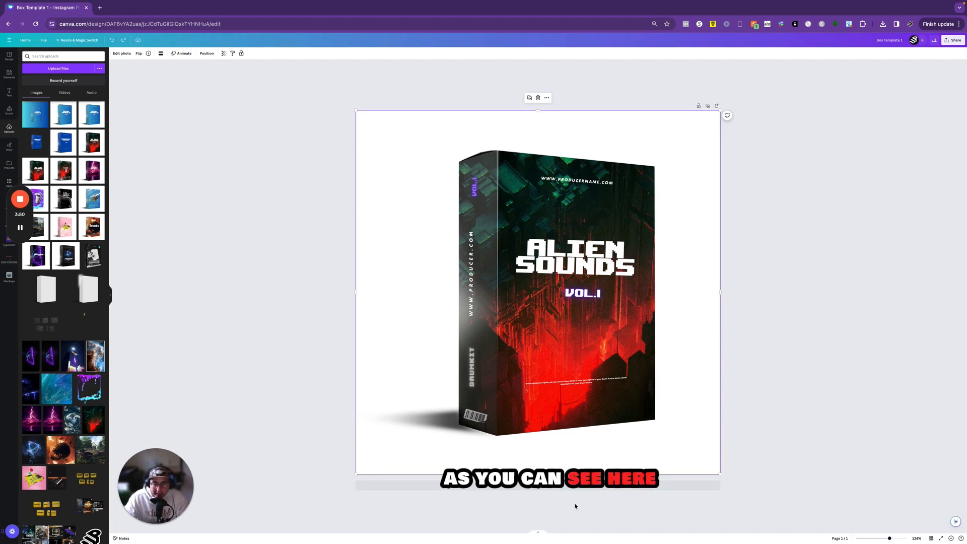
click(701, 334)
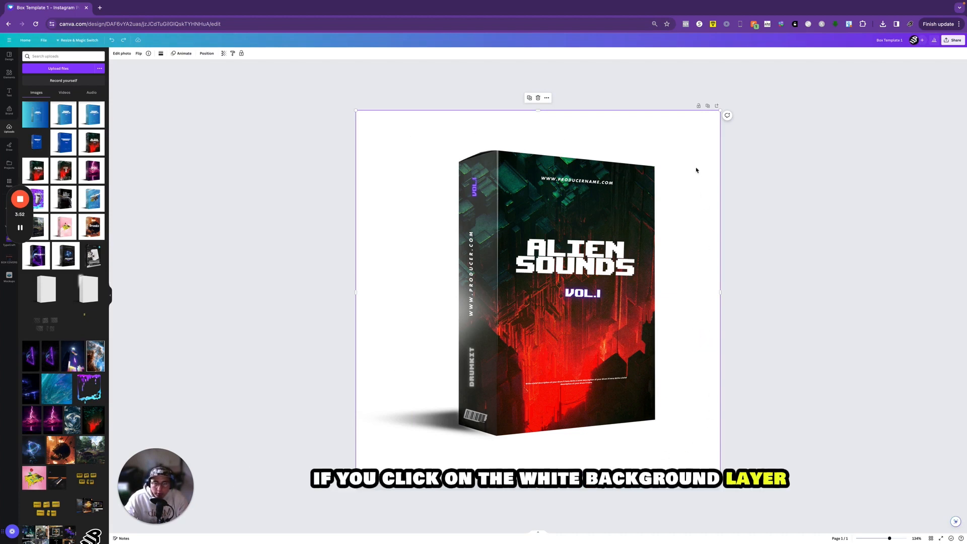
drag(720, 291, 403, 246)
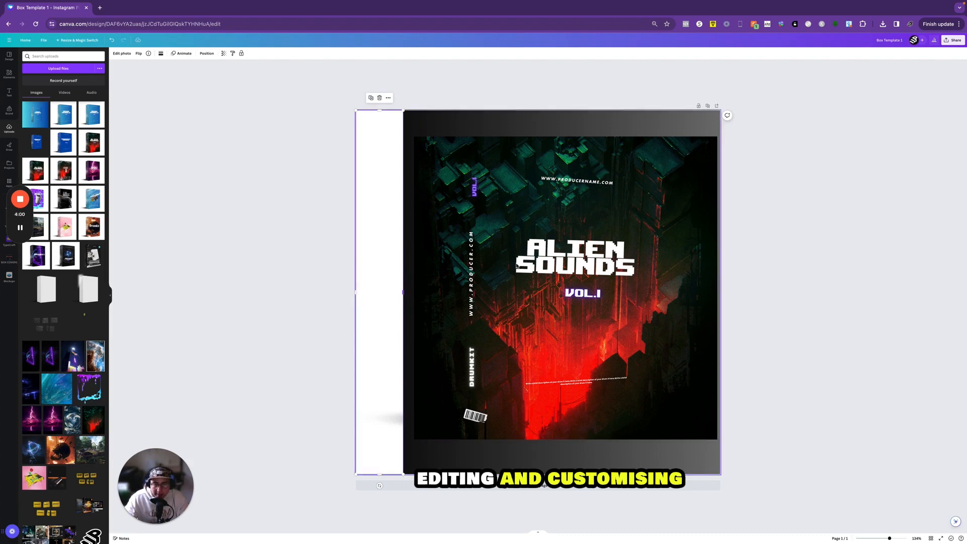
- Replace the cover's main title text with DOOM SNARES on two lines
click(596, 252)
double_click(596, 252)
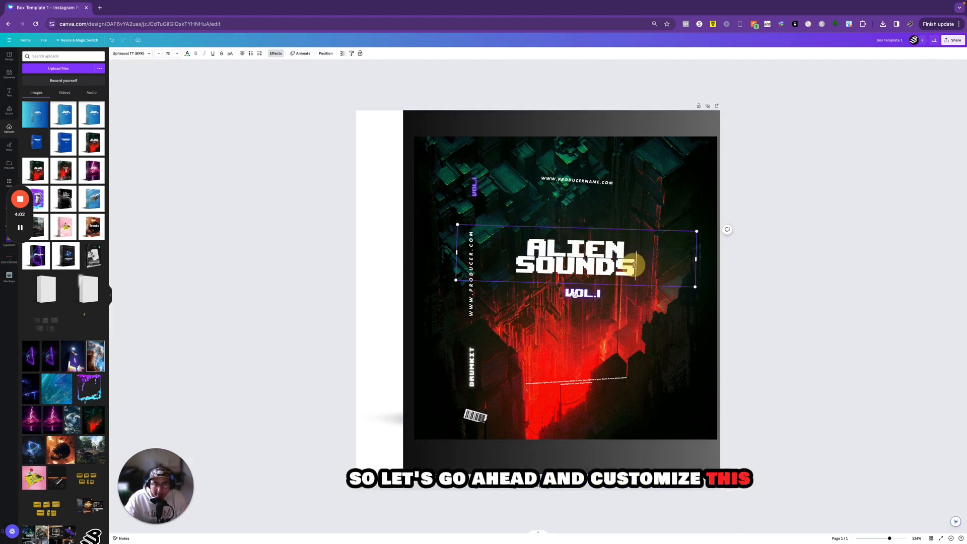
drag(635, 269, 527, 247)
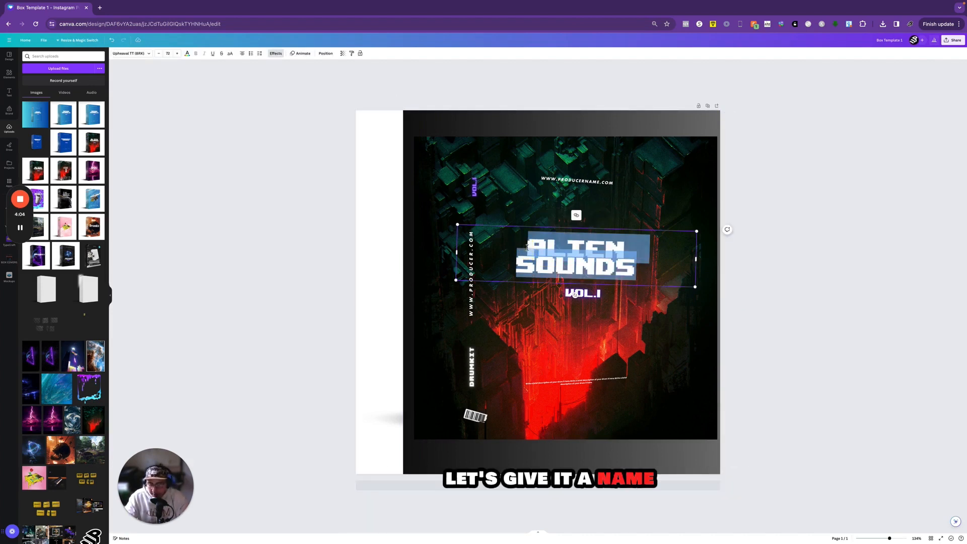
text(DOOM)
key(Return)
text(SNA)
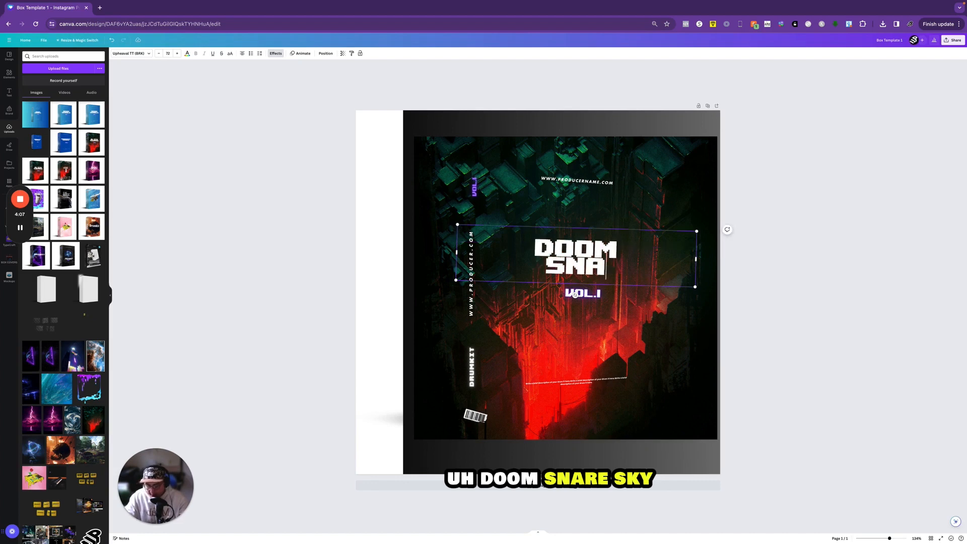
text(RES)
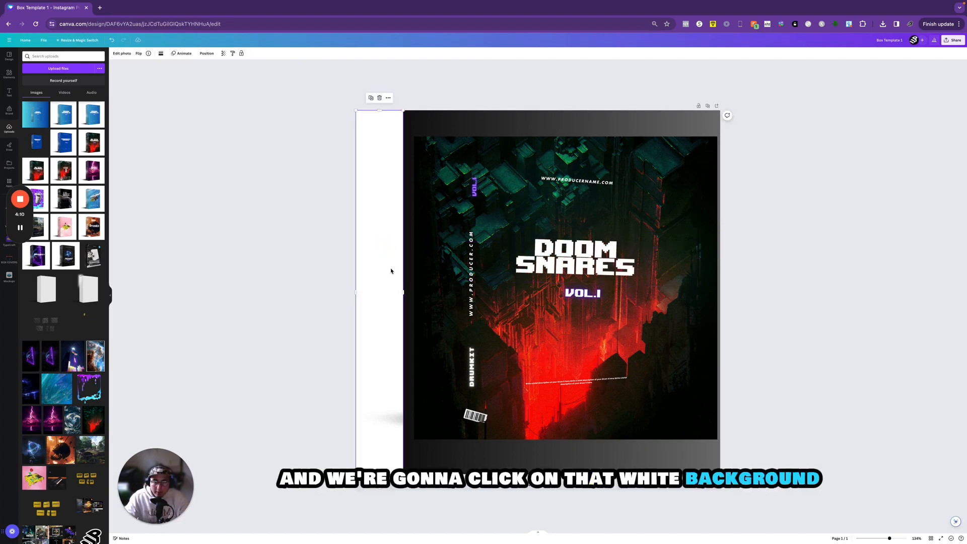
- Move the front VOL.1 text up closer beneath the title and set the white overlay's edge just short of the spine text
click(391, 272)
drag(402, 292, 438, 252)
drag(587, 293, 580, 287)
click(402, 251)
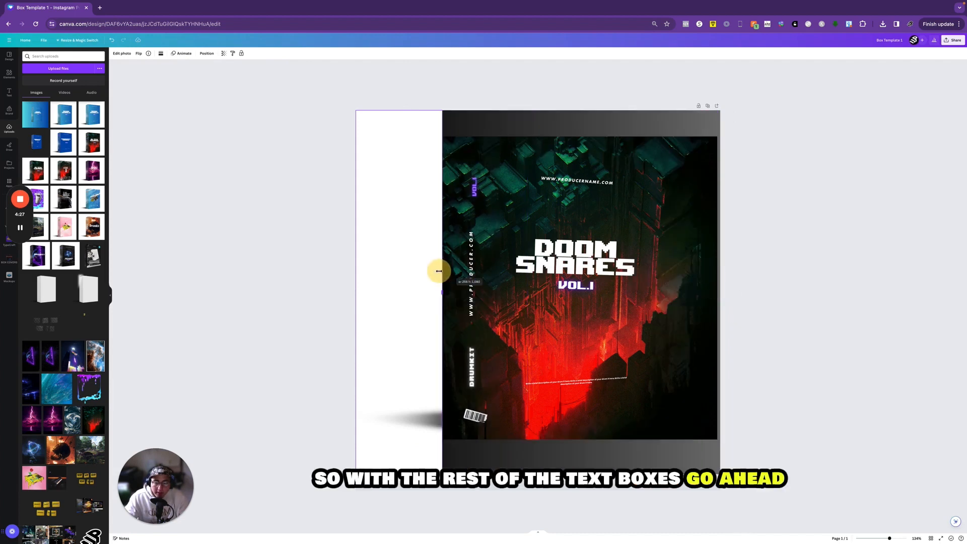
drag(438, 270, 429, 272)
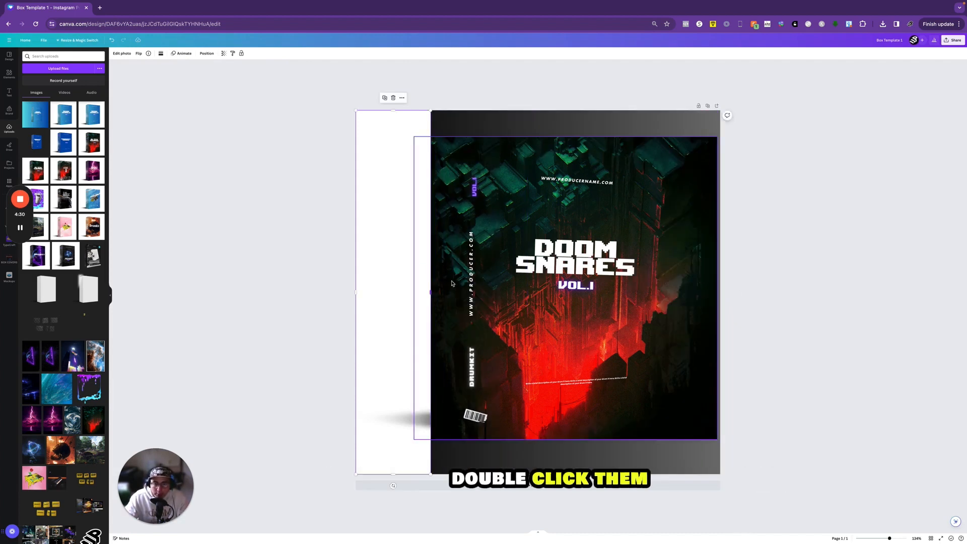
- Examine the spine's website text and the placement and angle of the cover's text boxes up close
click(470, 276)
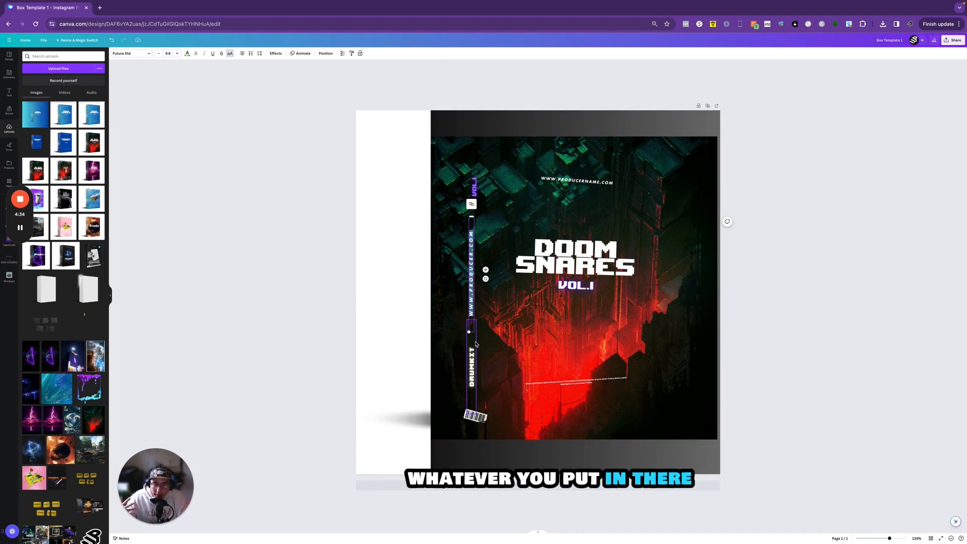
drag(471, 216, 474, 162)
click(832, 206)
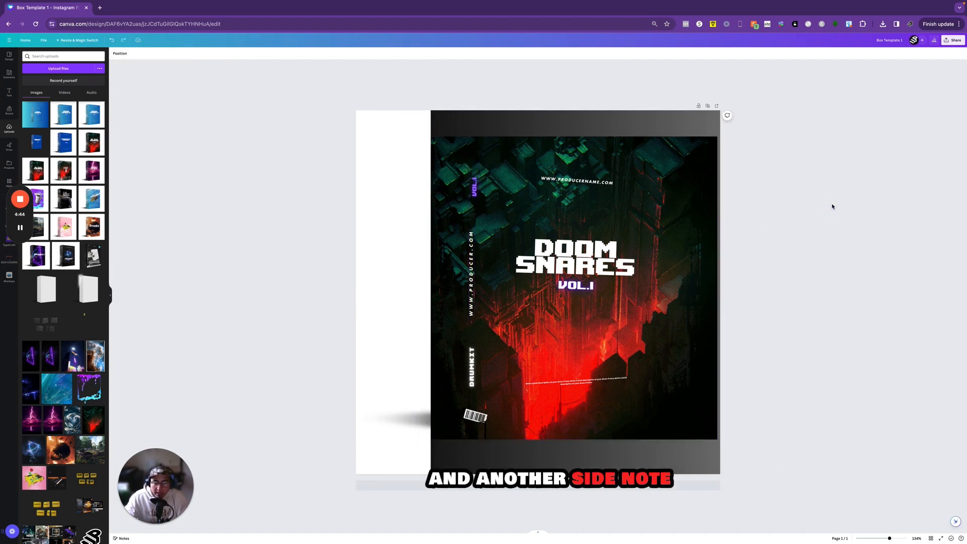
scroll(539, 355, up, 5)
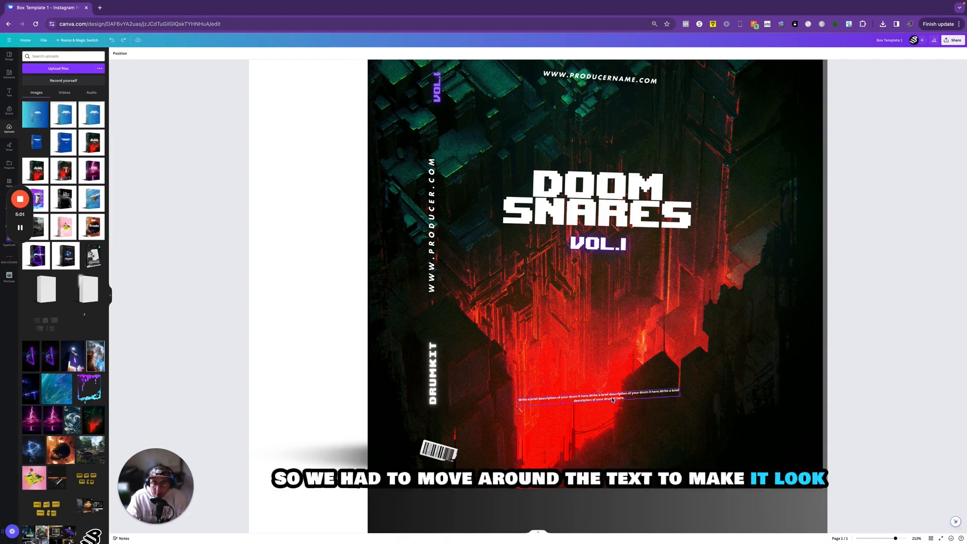
scroll(613, 400, down, 5)
- Swap the cover artwork for the uploaded flaming skull image and preview it by temporarily extending the white box overlay
click(395, 285)
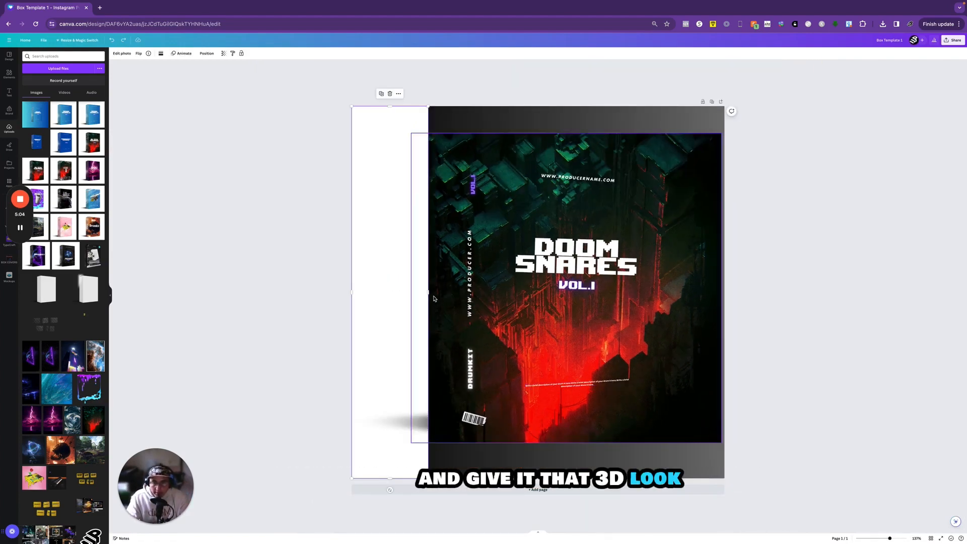
drag(428, 292, 439, 242)
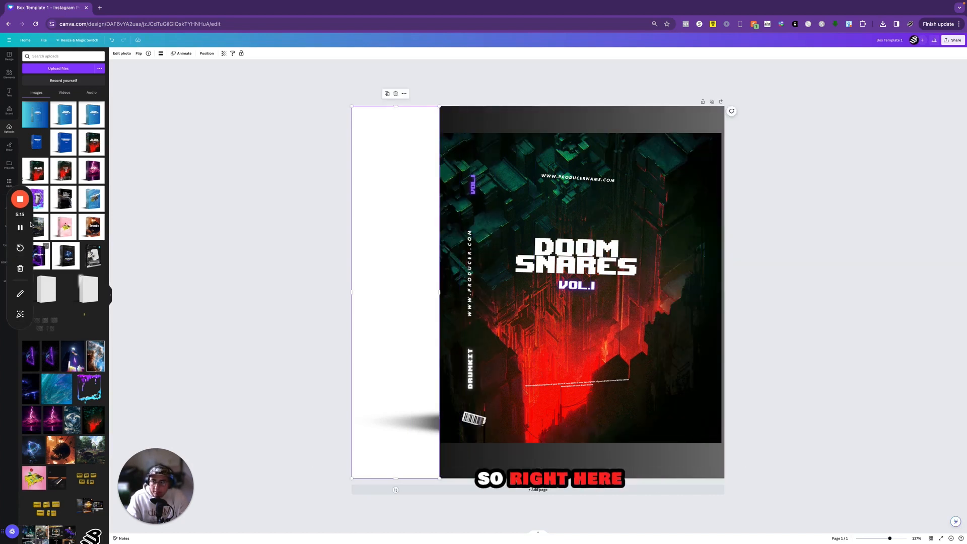
drag(26, 220, 85, 430)
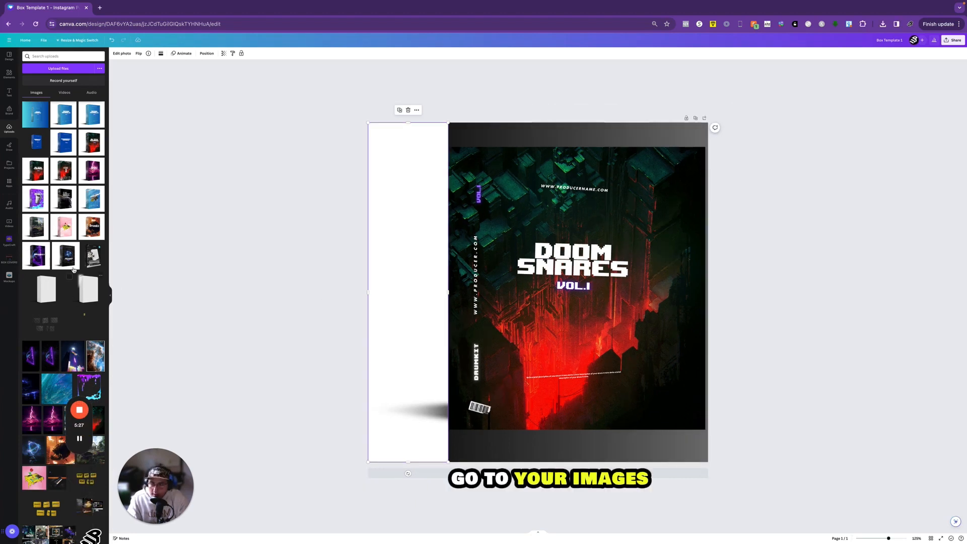
scroll(74, 270, down, 3)
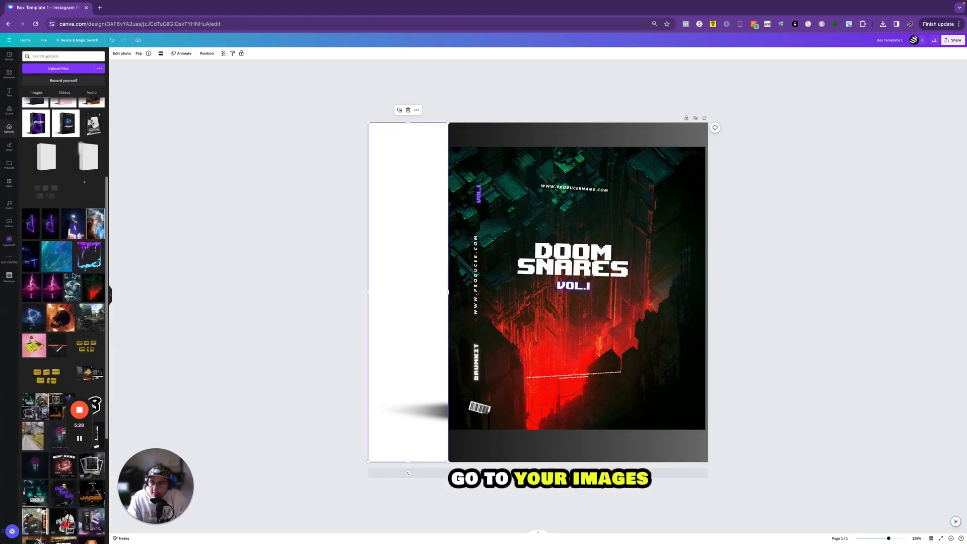
drag(60, 317, 590, 173)
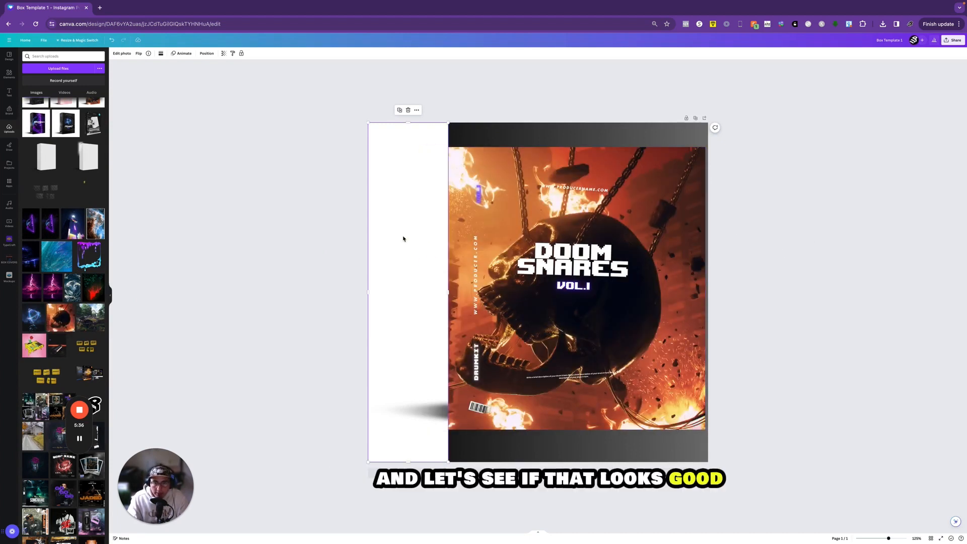
drag(446, 295, 701, 253)
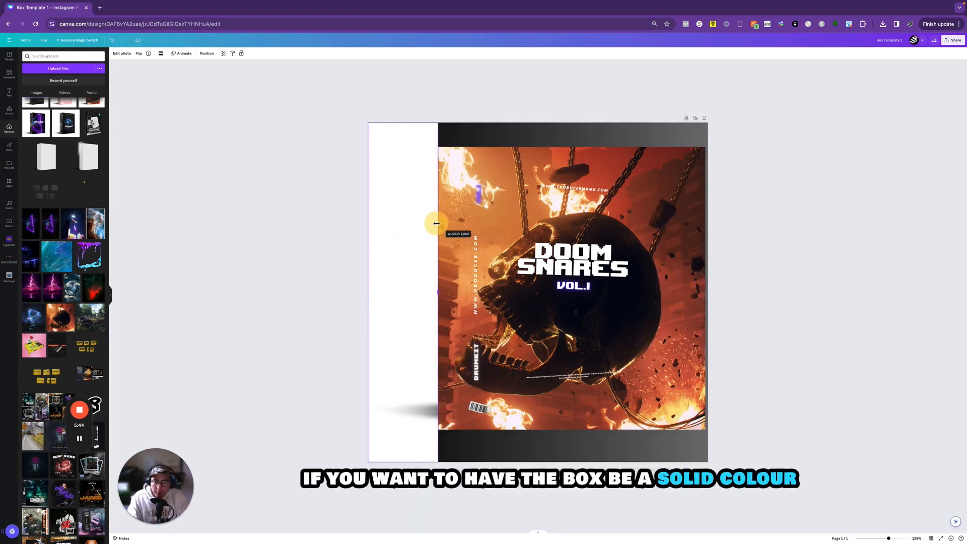
drag(433, 222, 435, 223)
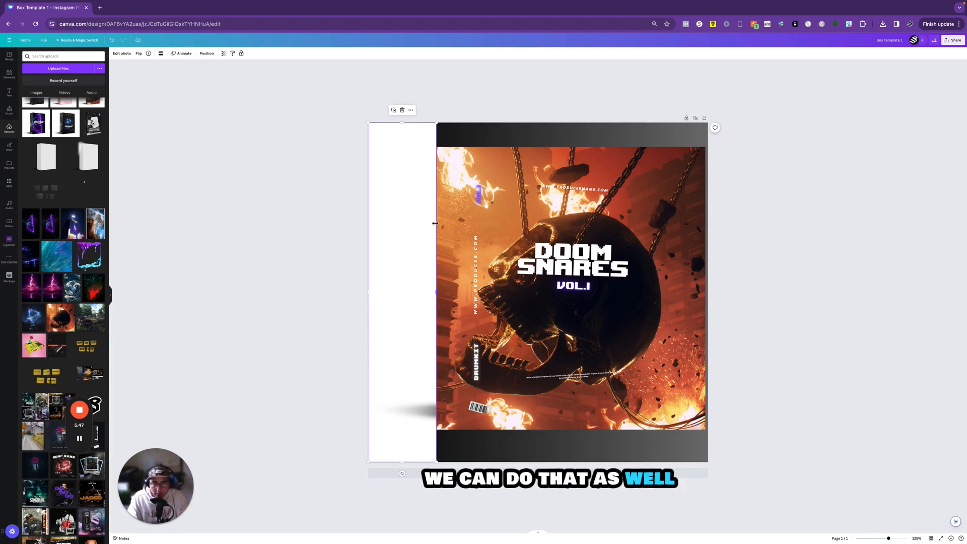
- Delete the skull image from the cover
click(675, 167)
key(Delete)
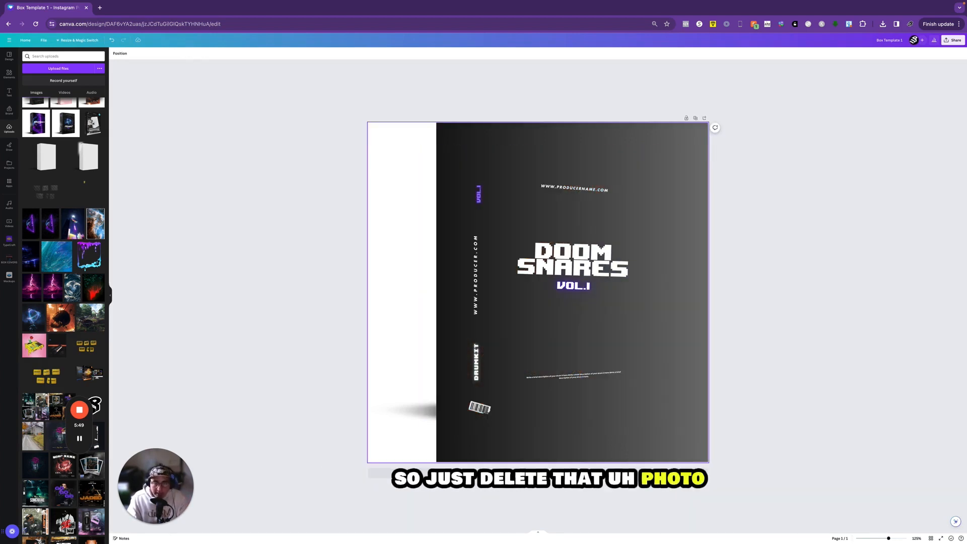
- Try solid purple, light grey, black-to-gold and black-to-grey gradients as the page background colour
click(686, 144)
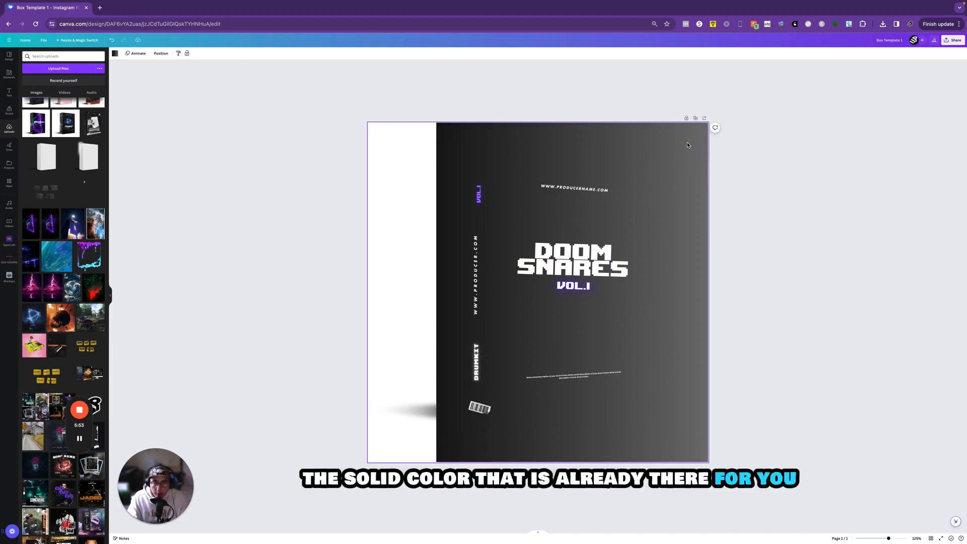
click(115, 53)
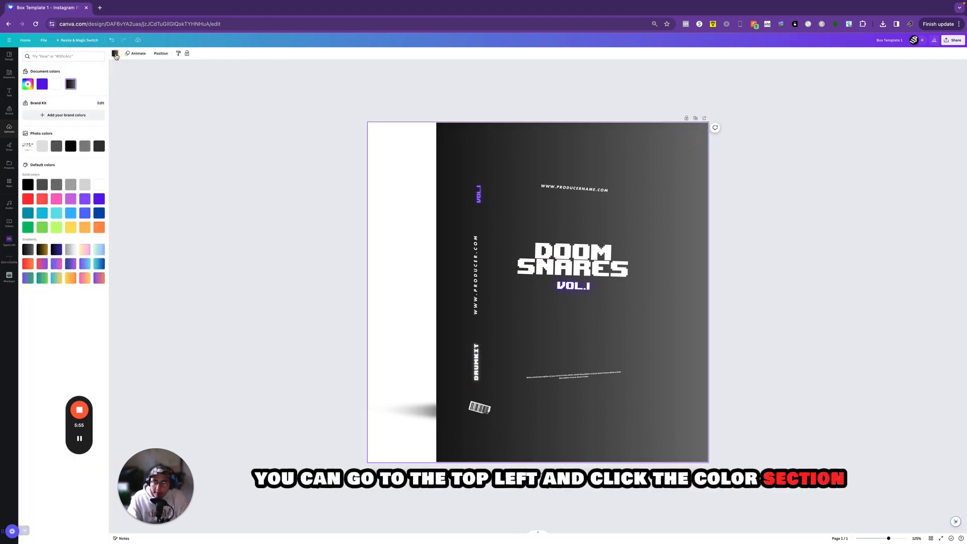
click(42, 84)
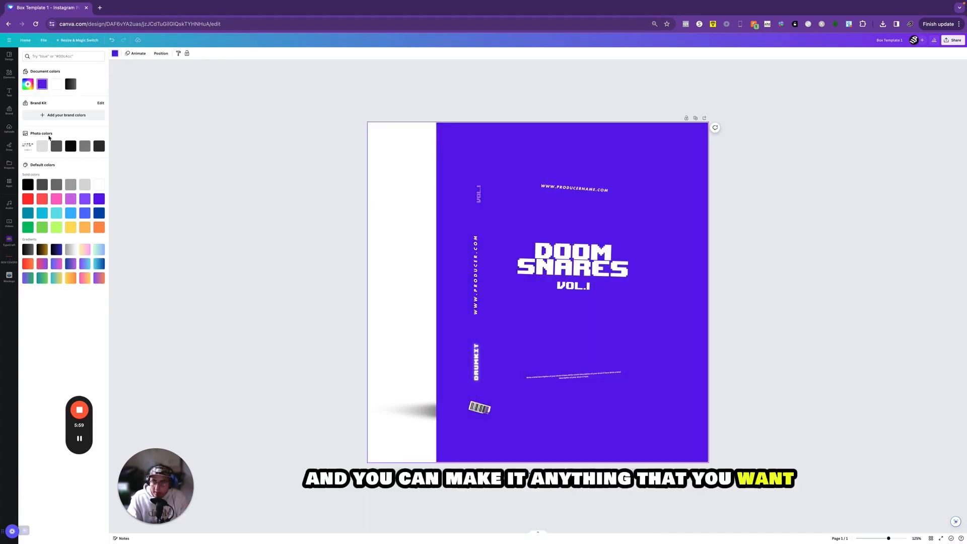
click(72, 252)
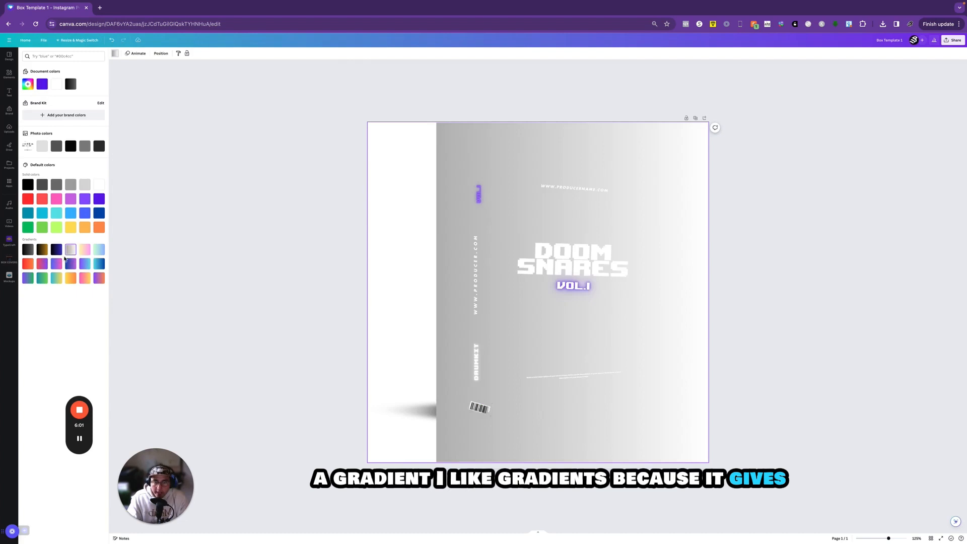
click(42, 250)
click(24, 251)
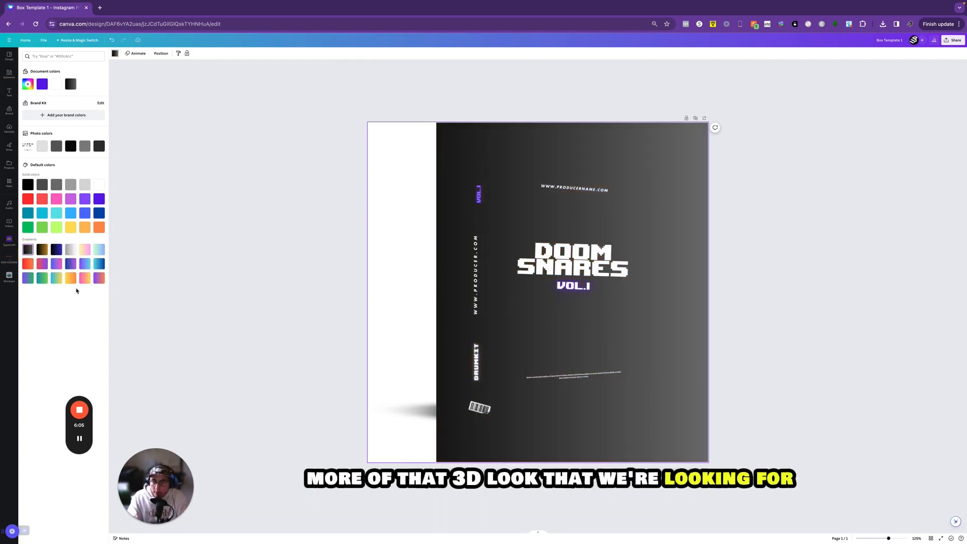
- Apply the pink-to-yellow gradient to the background and preview it by extending the white box overlay partway across the page
click(84, 277)
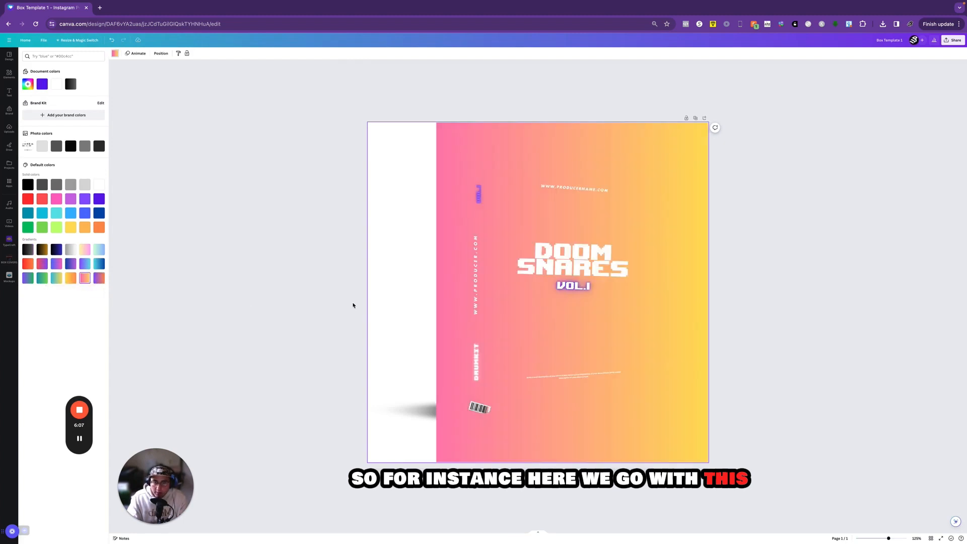
click(372, 262)
drag(428, 289, 579, 256)
- Change the page background to a solid colour, trying dark blue and settling on a custom muted slate blue
click(703, 158)
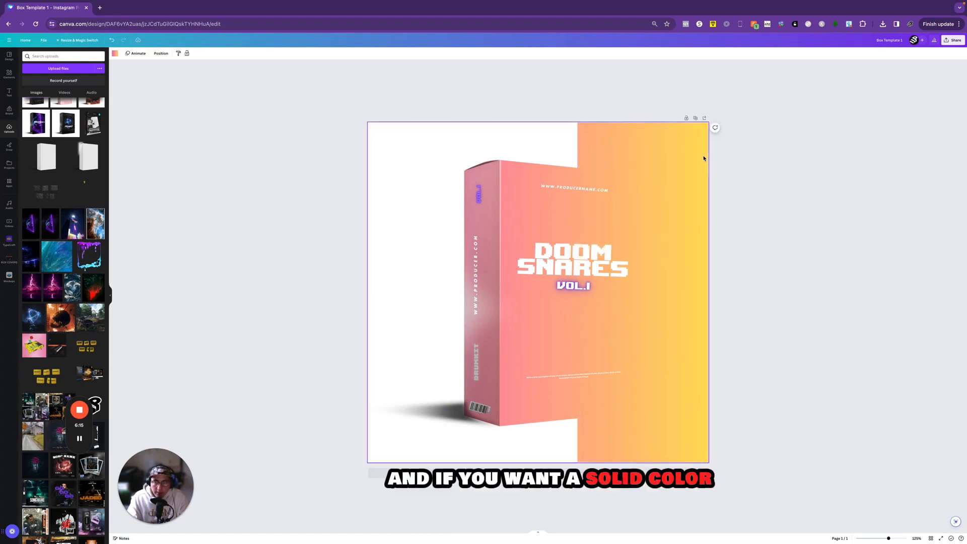
click(115, 53)
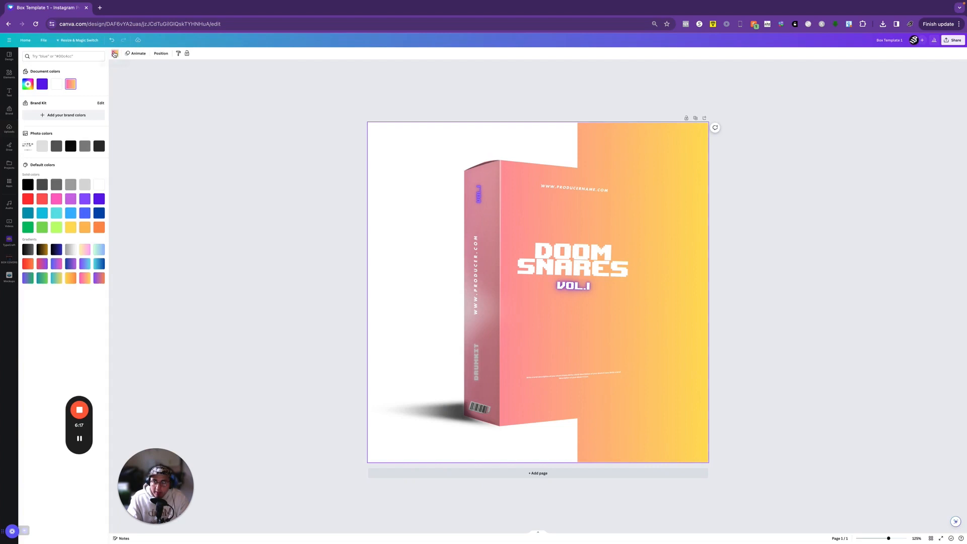
click(100, 214)
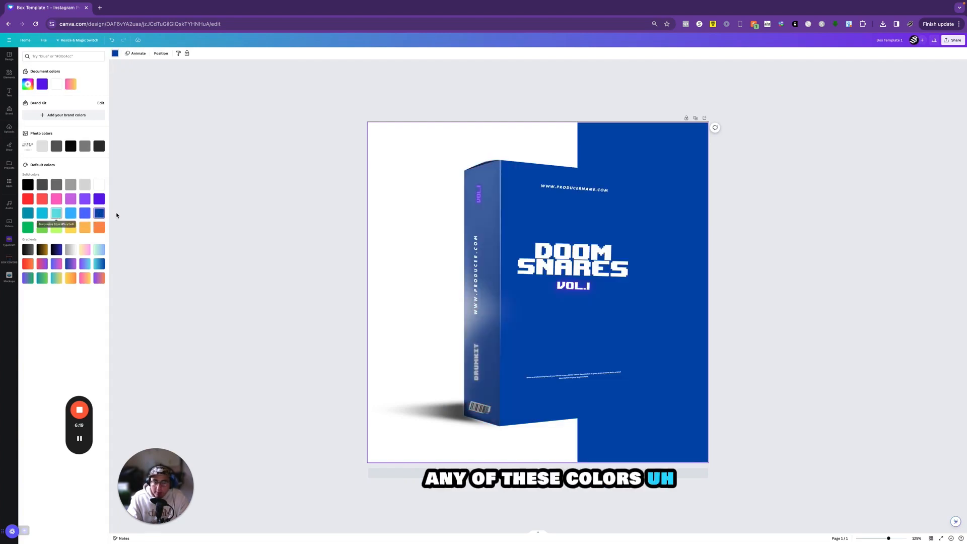
click(28, 85)
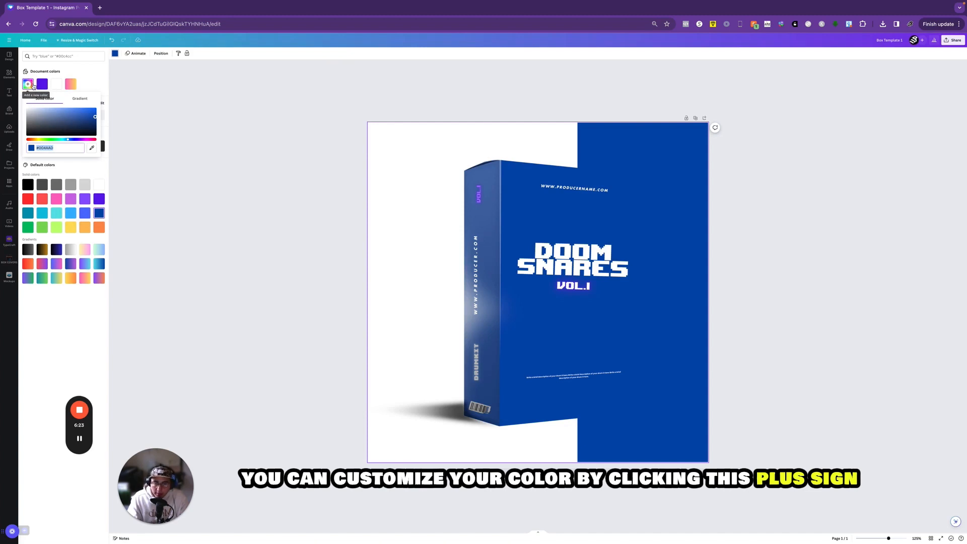
mouse_move(53, 117)
mouse_down()
mouse_move(58, 130)
mouse_move(49, 119)
mouse_up()
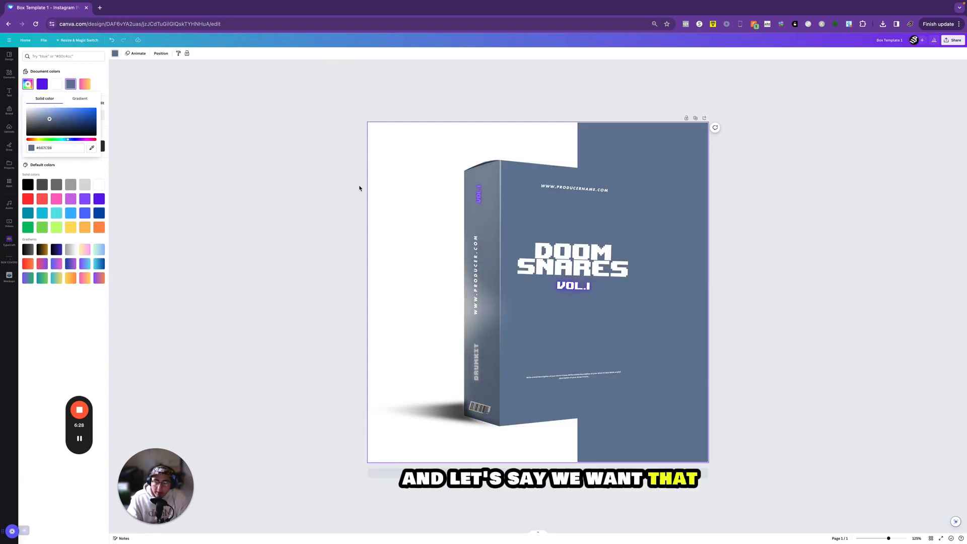
click(359, 187)
- Extend the white box overlay across the full page width to complete the 3D box mockup
click(401, 166)
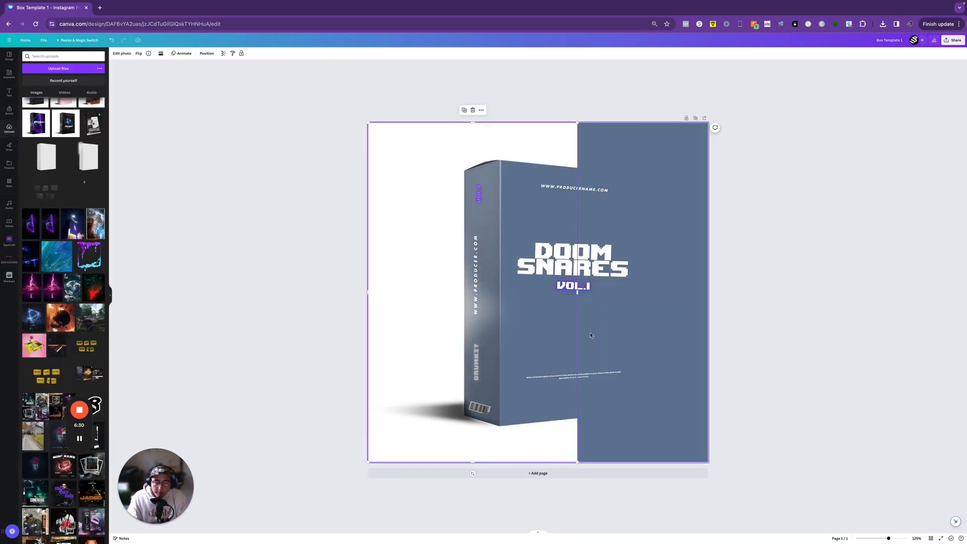
drag(577, 297, 707, 281)
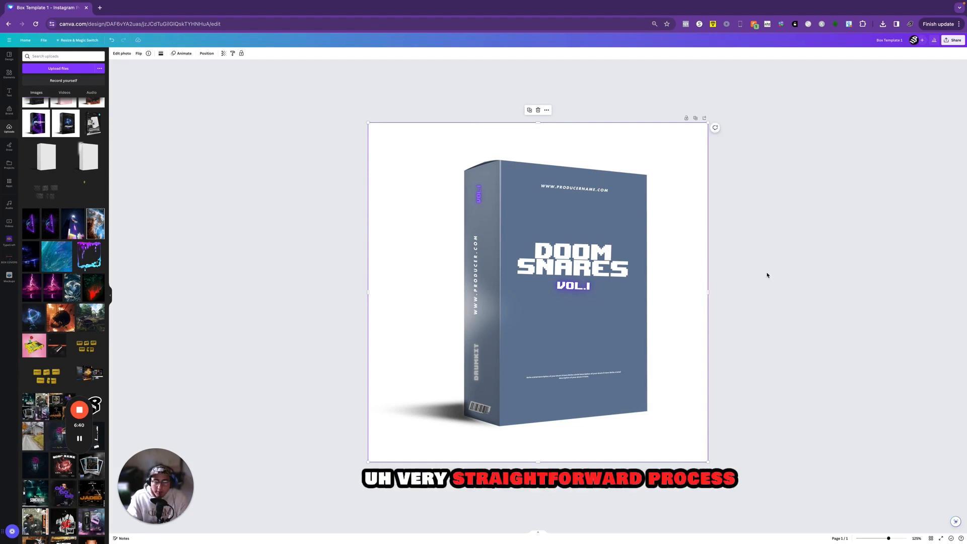
click(803, 212)
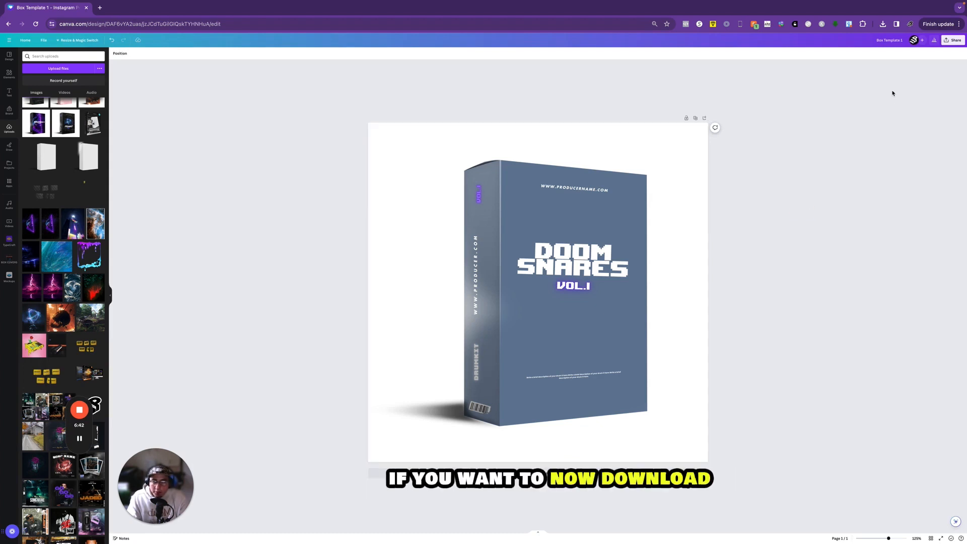
- Download the box design as a PNG at the maximum size of 3,375 × 3,375 px
click(956, 40)
click(887, 169)
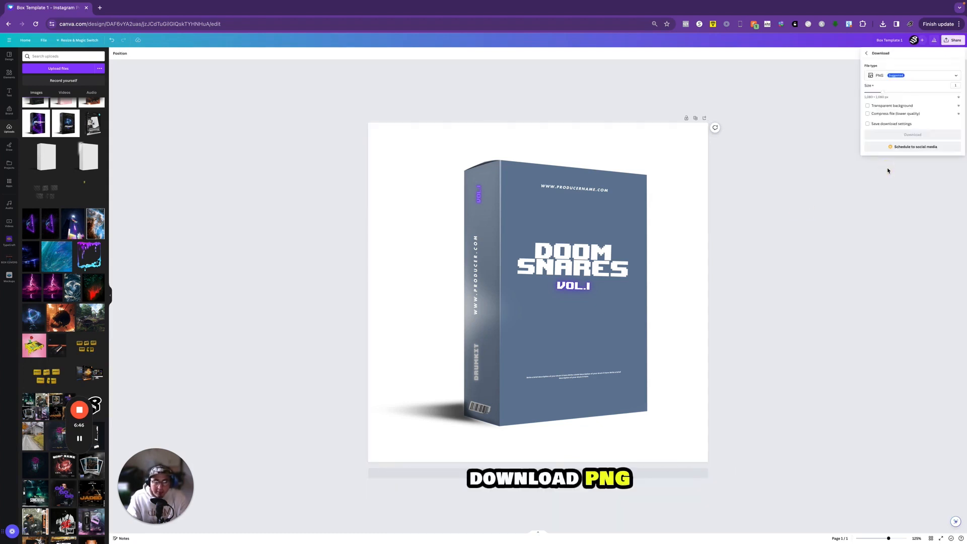
click(889, 76)
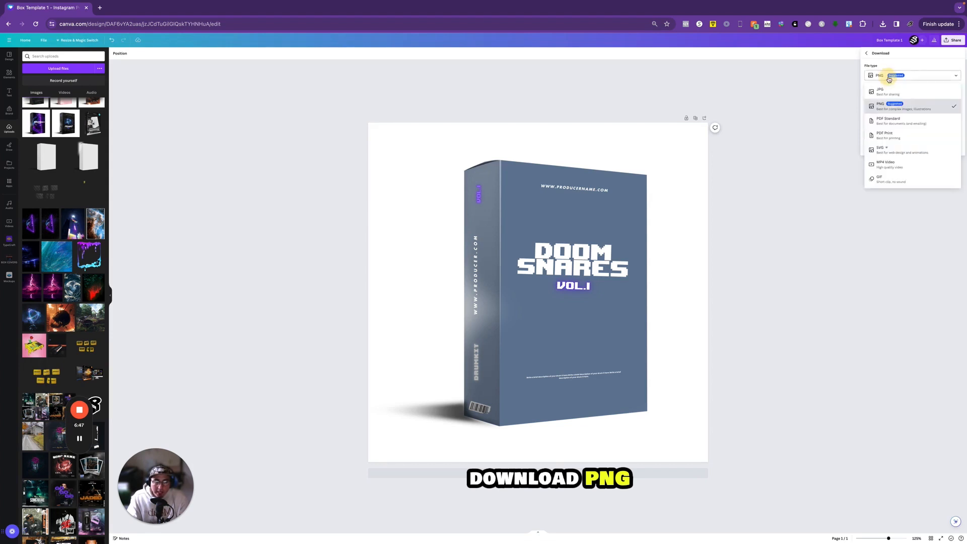
click(891, 108)
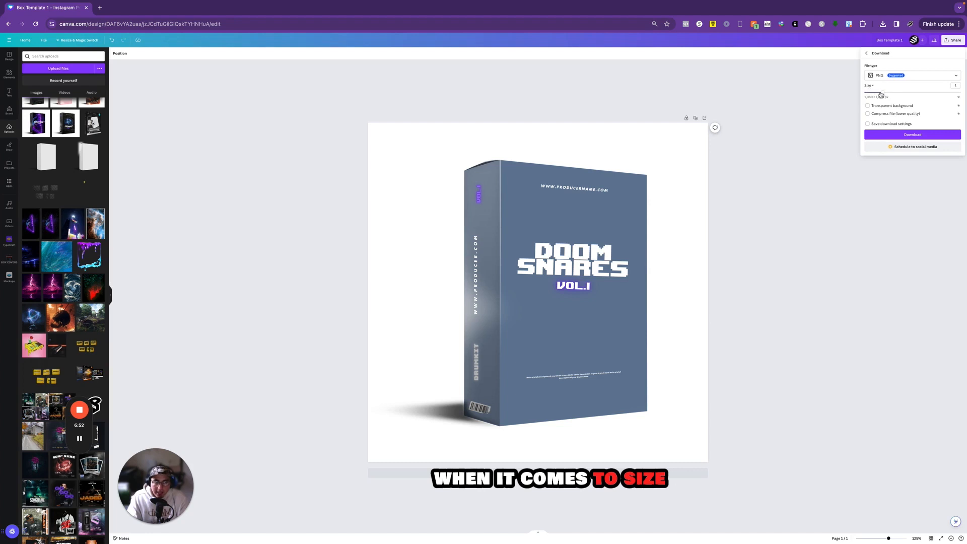
drag(881, 94, 959, 93)
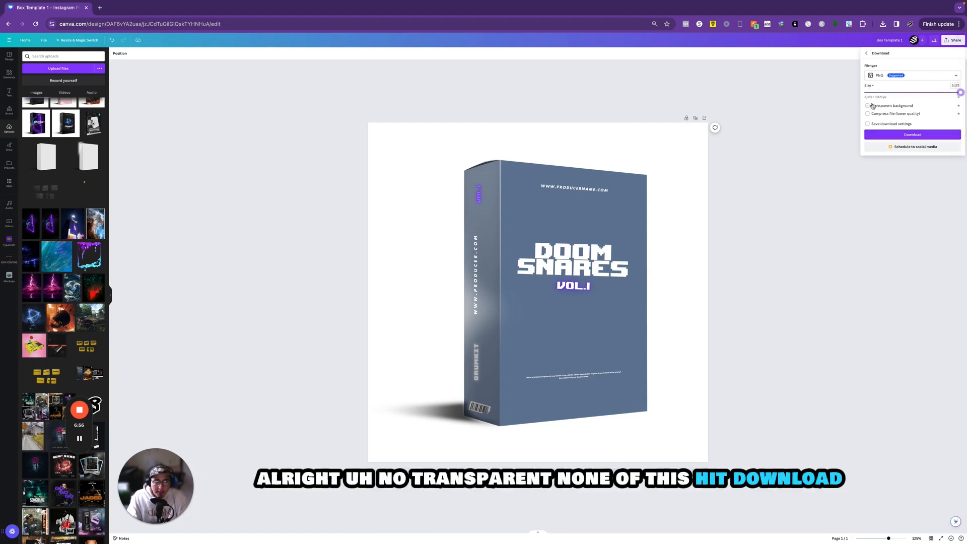
click(912, 134)
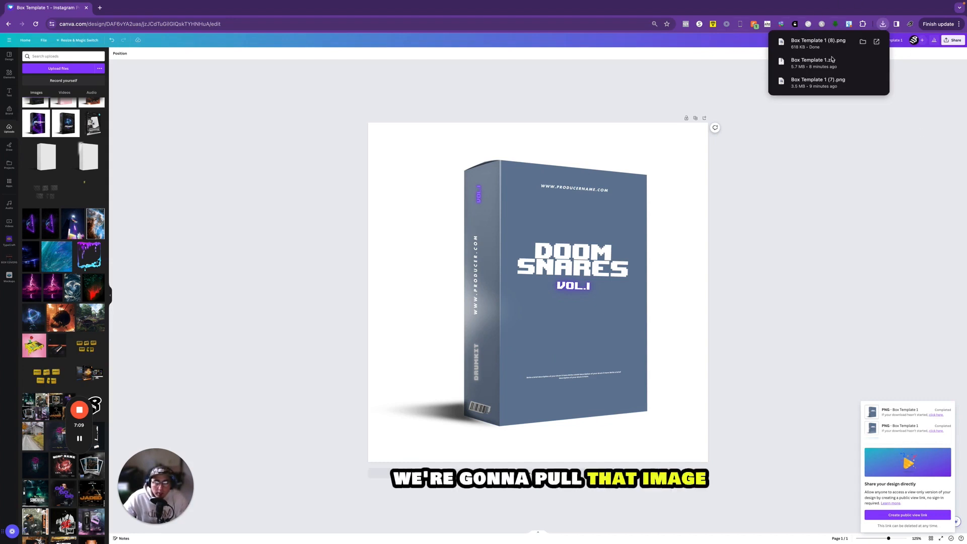
- Upload the downloaded Box Template 1 (8).png to the design's image library
drag(816, 42, 52, 191)
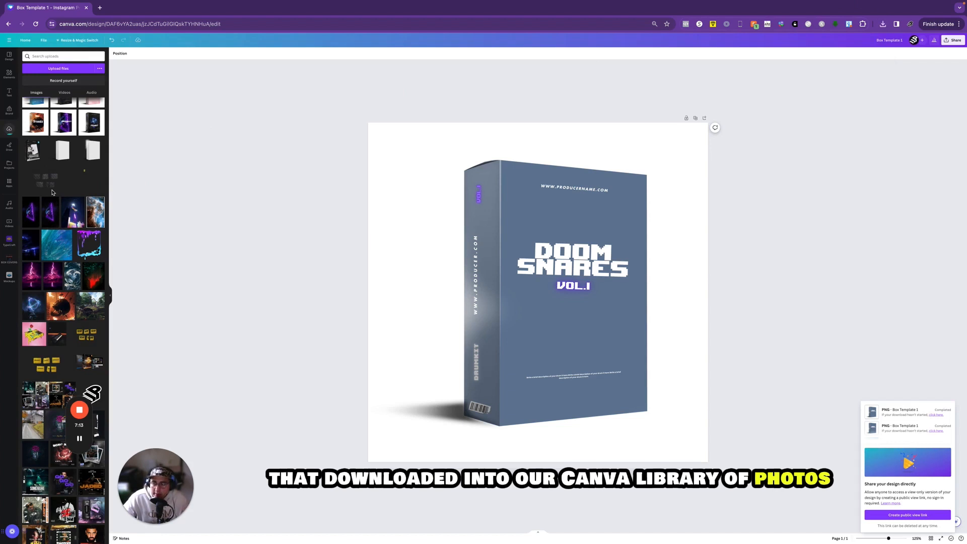
scroll(52, 192, up, 3)
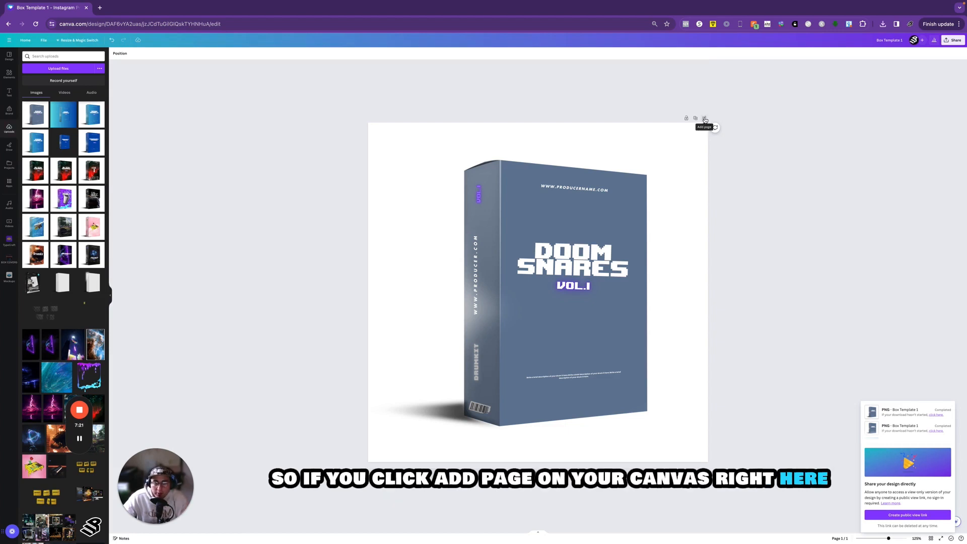
scroll(704, 119, up, 5)
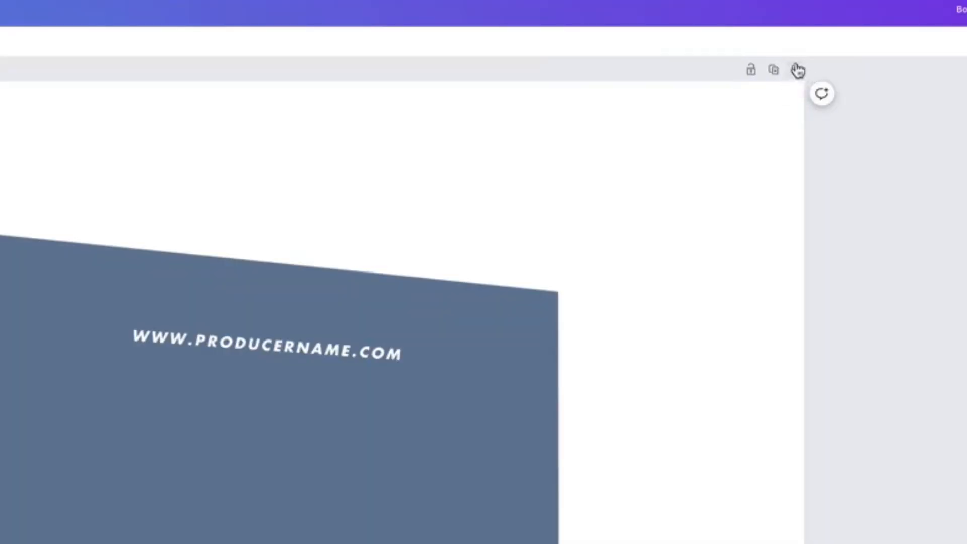
- Add a second page to the design and place the newly uploaded box image in its centre
click(797, 71)
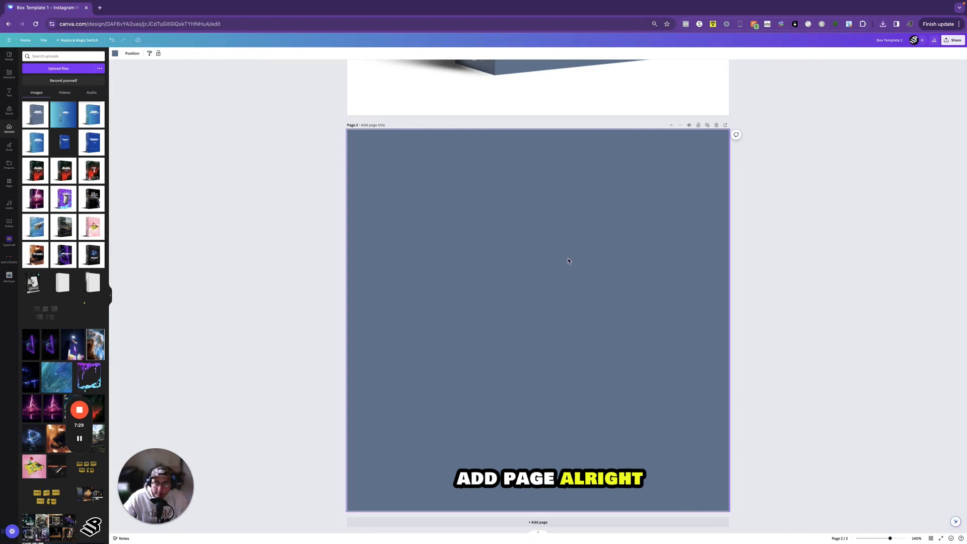
drag(34, 121, 447, 196)
drag(574, 286, 537, 276)
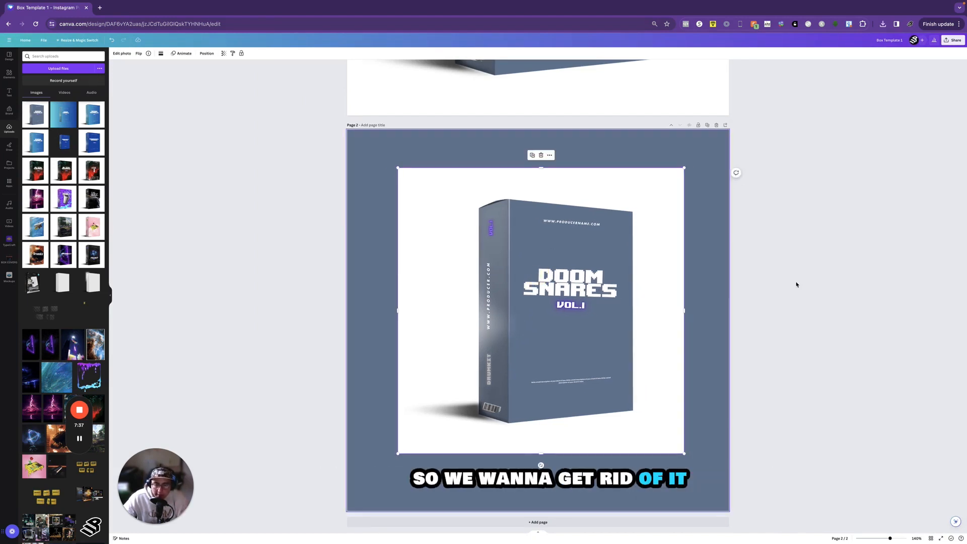
- Remove the white background from the box image on page 2 and set that page's background to black
click(807, 259)
click(559, 228)
scroll(559, 228, down, 5)
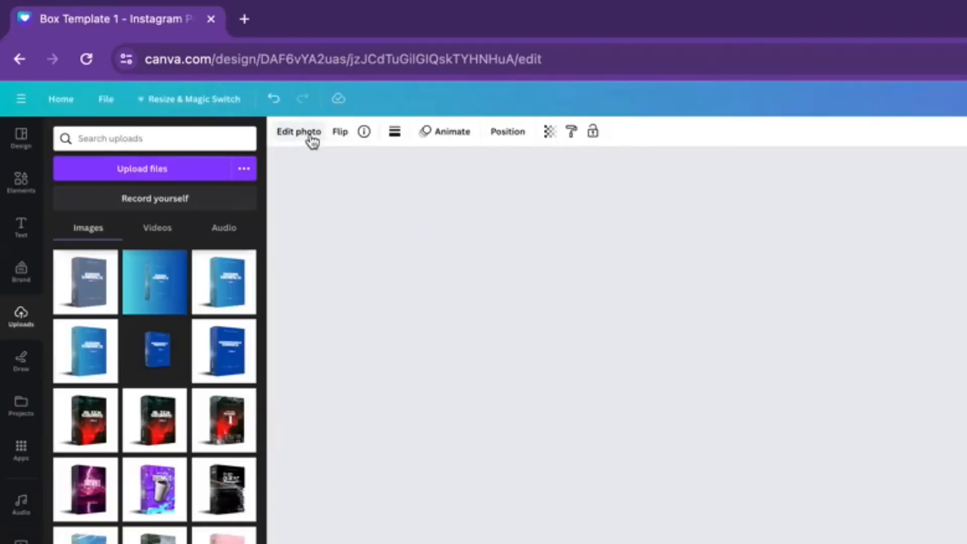
click(128, 56)
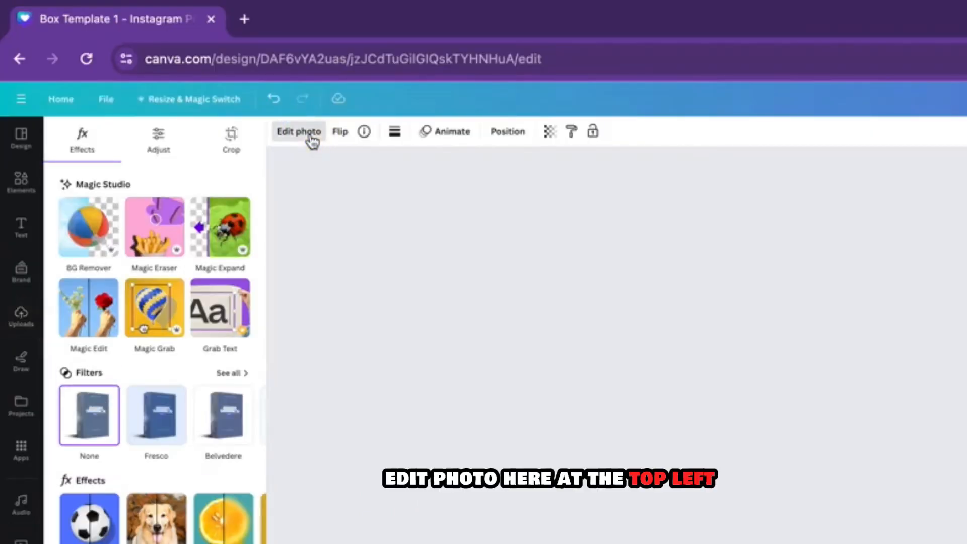
click(99, 227)
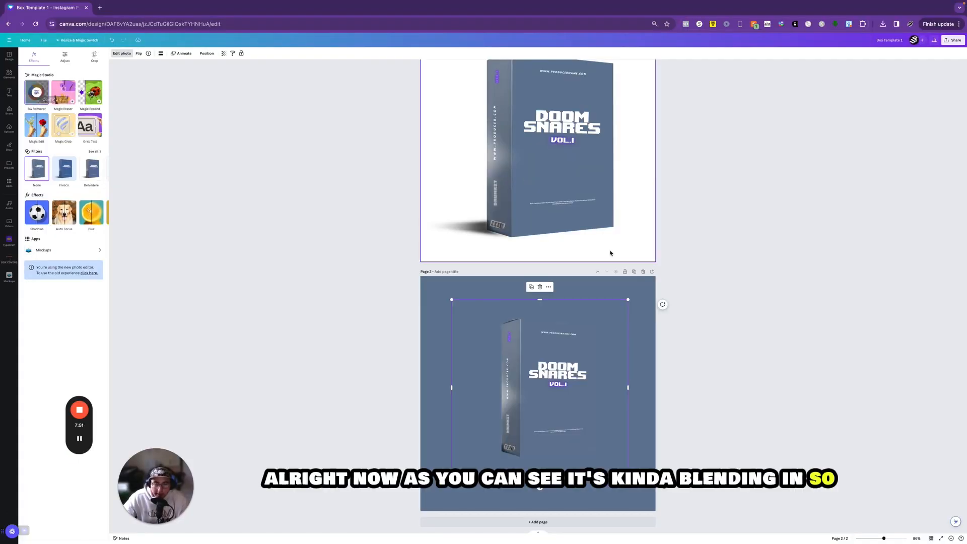
click(772, 274)
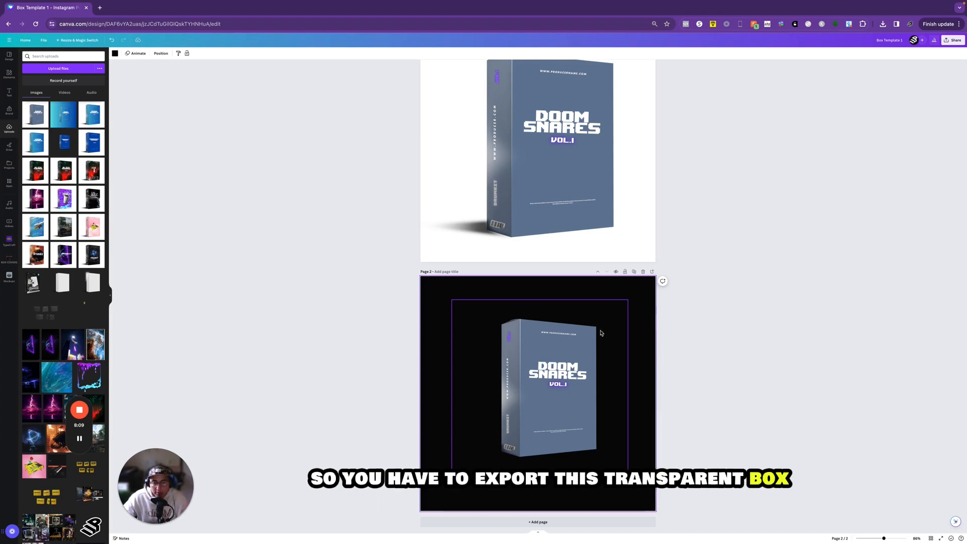
- Set up a PNG download at 3,375 × 3,375 px with a transparent background
click(956, 41)
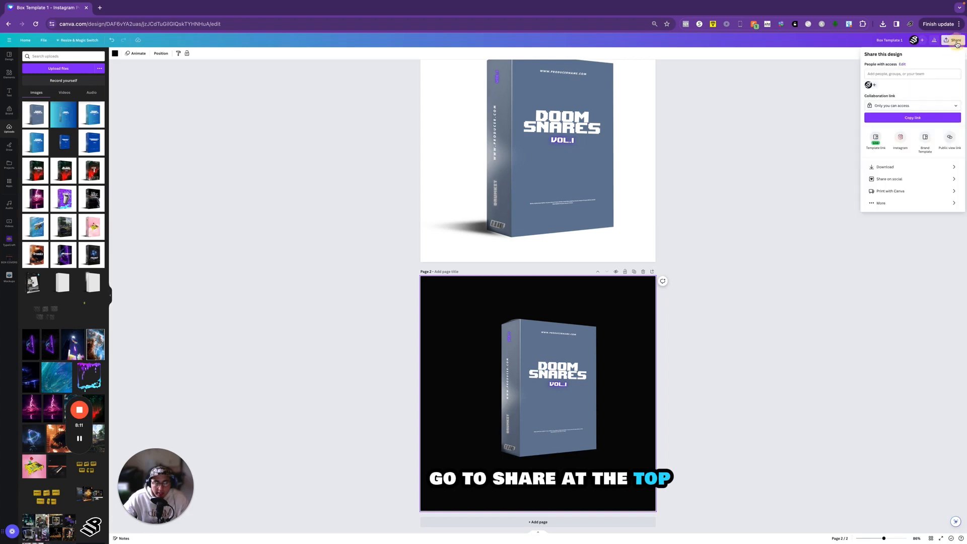
click(895, 167)
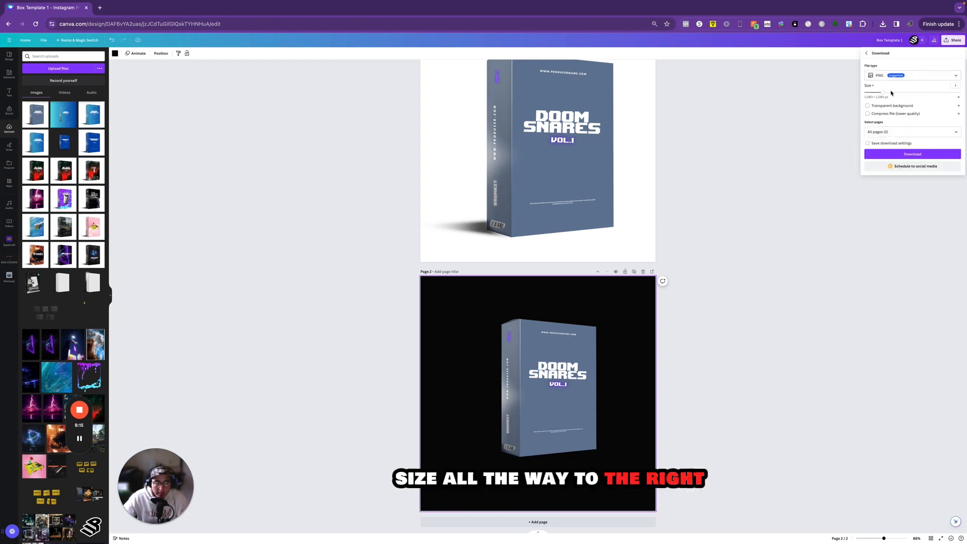
drag(882, 92, 960, 93)
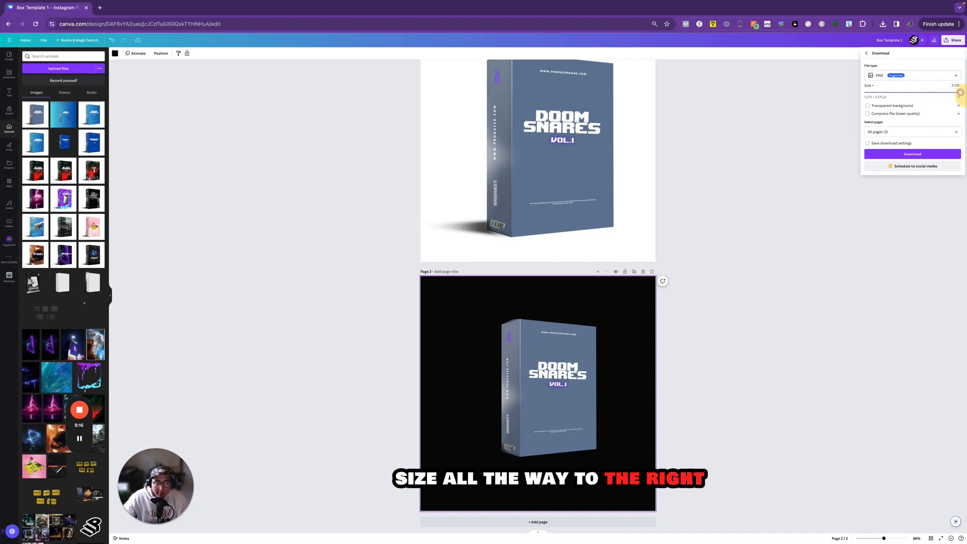
click(868, 106)
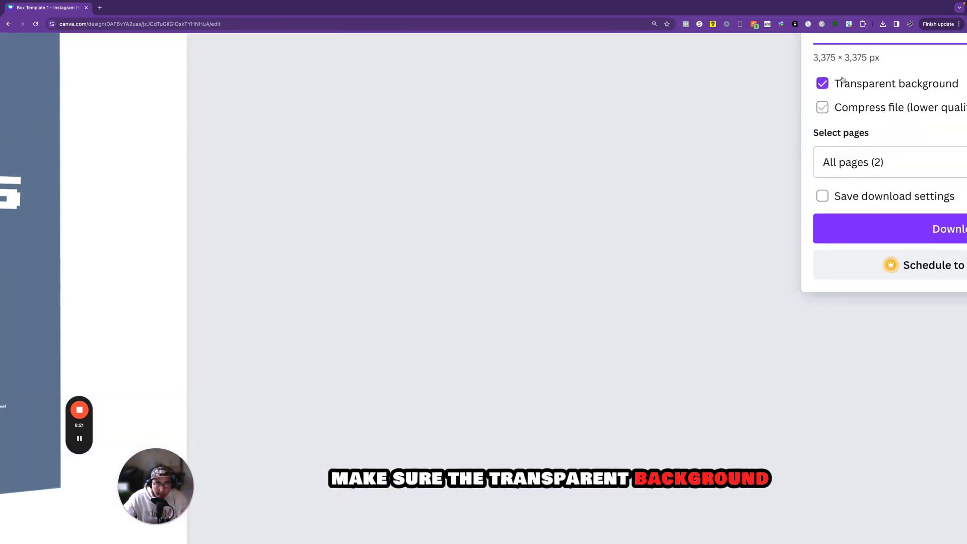
scroll(864, 95, right, 2)
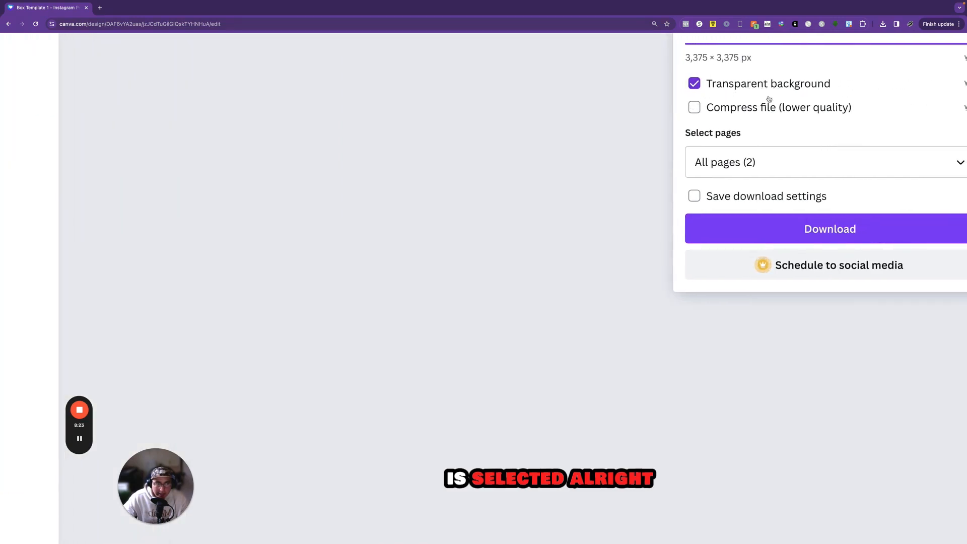
- Limit the export to page 2 only and download it
click(764, 163)
click(766, 201)
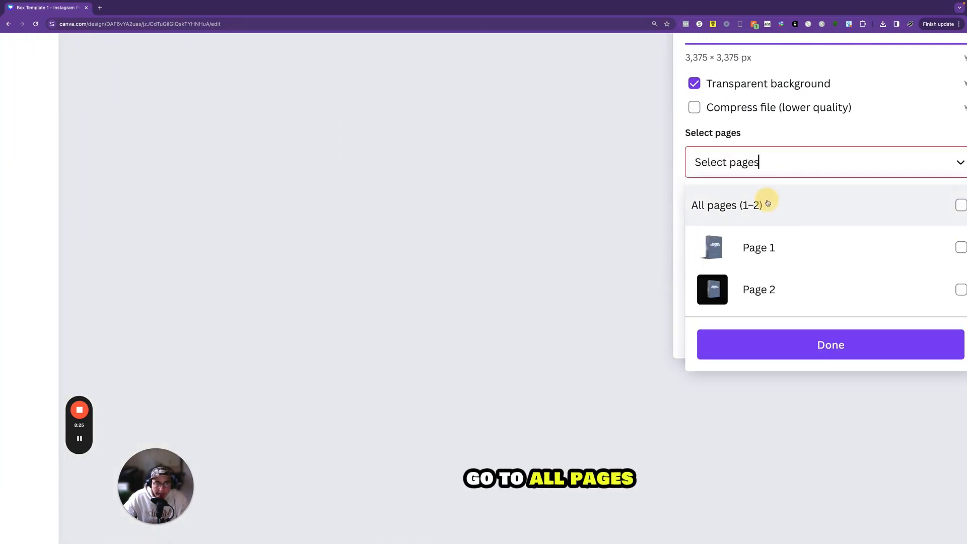
click(760, 289)
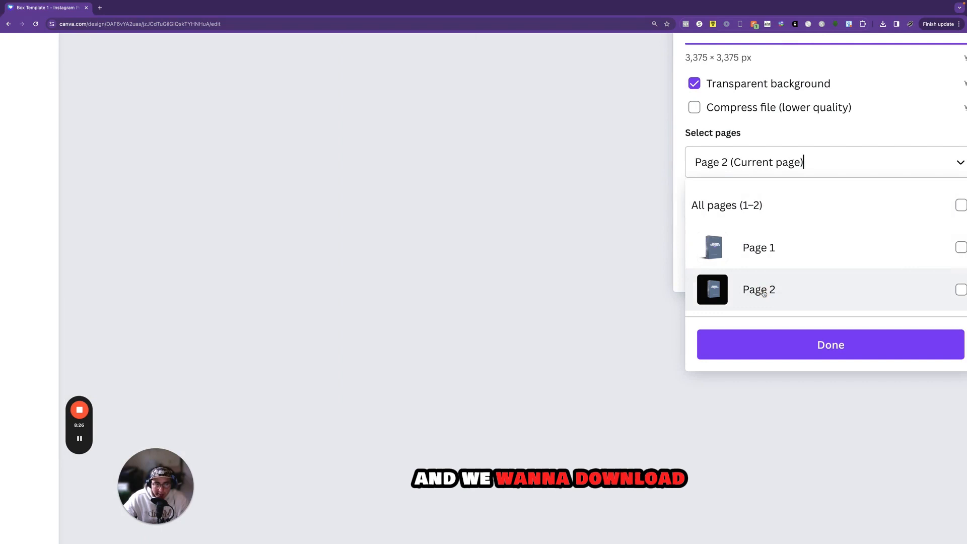
click(817, 346)
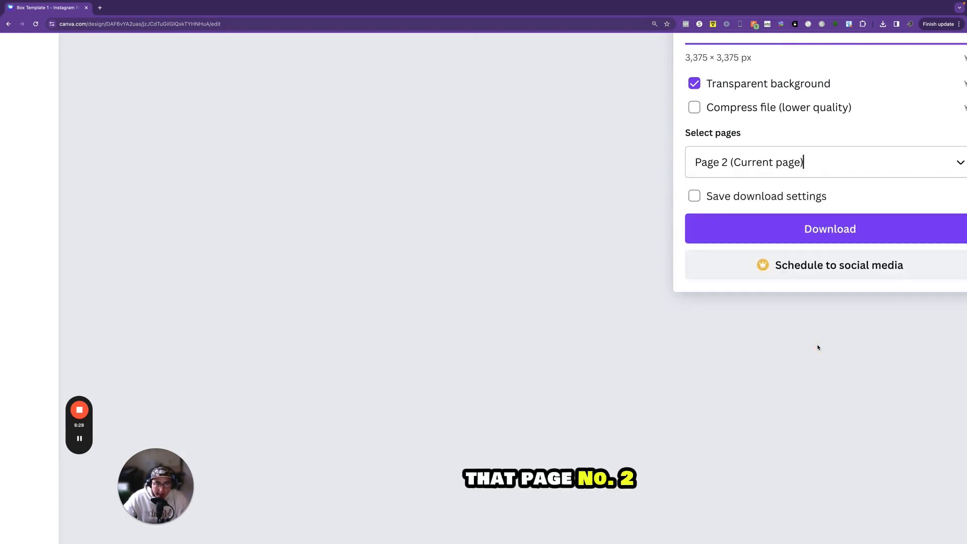
click(824, 231)
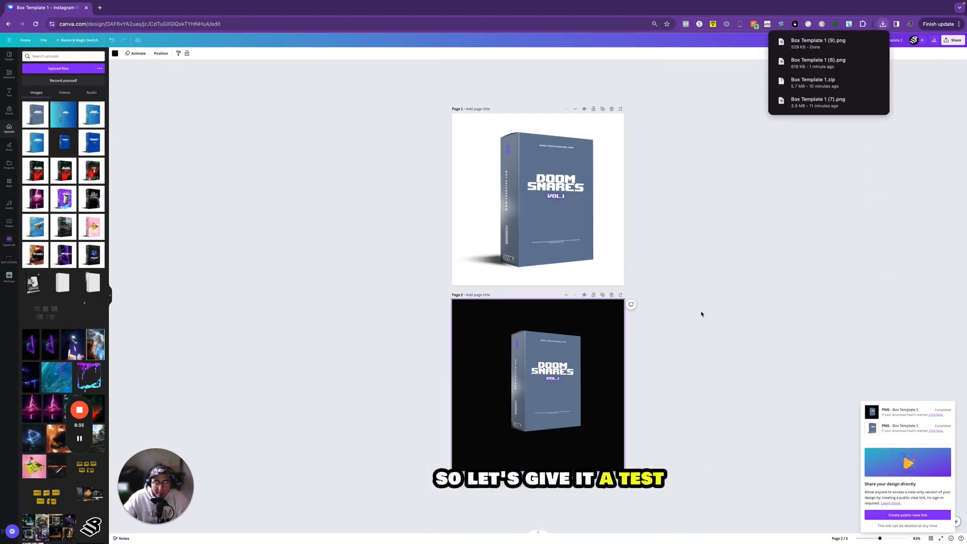
- Upload the transparent Box Template 1 (9).png to the image library and delete the existing box from page 2
drag(828, 45, 75, 161)
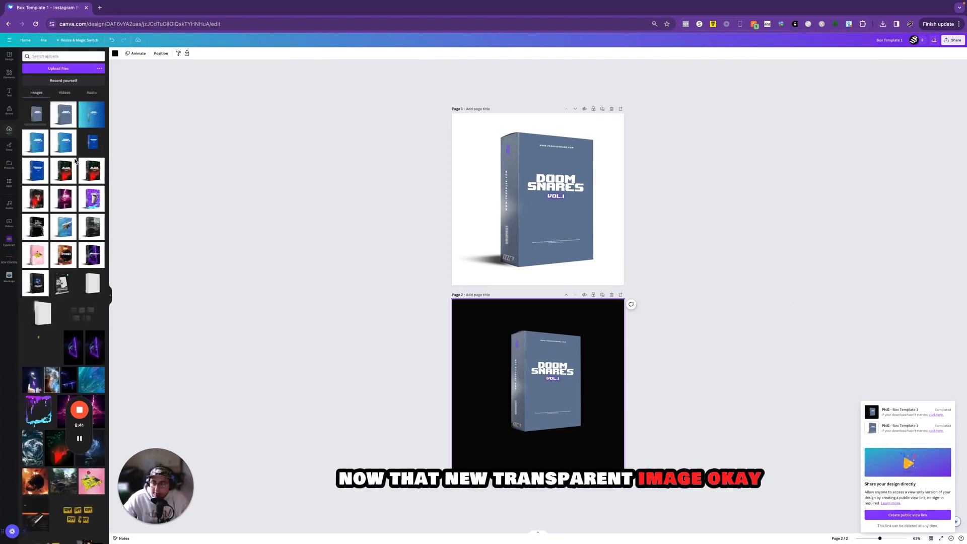
click(565, 366)
key(Delete)
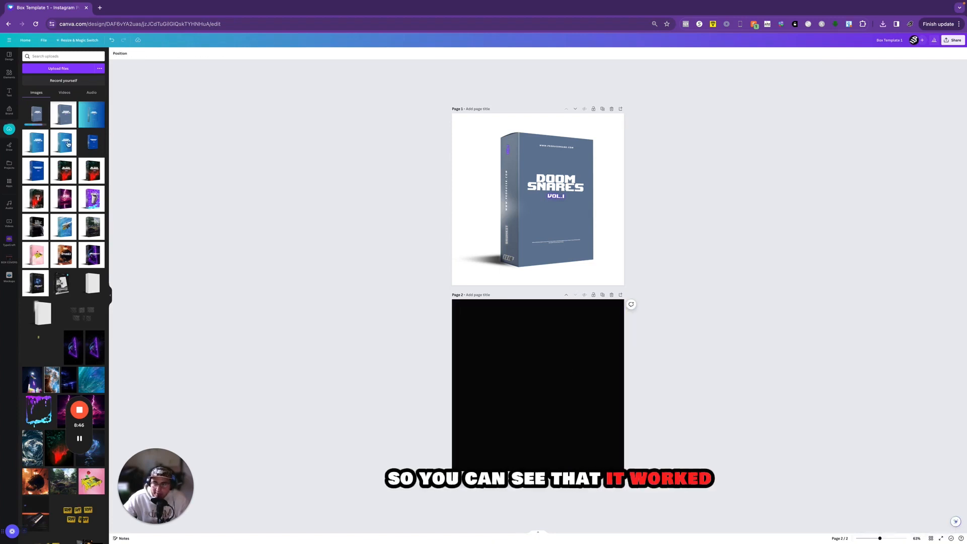
- Place the transparent box image near the centre of page 2 and give the page a purple-to-orange gradient background
drag(494, 331, 521, 359)
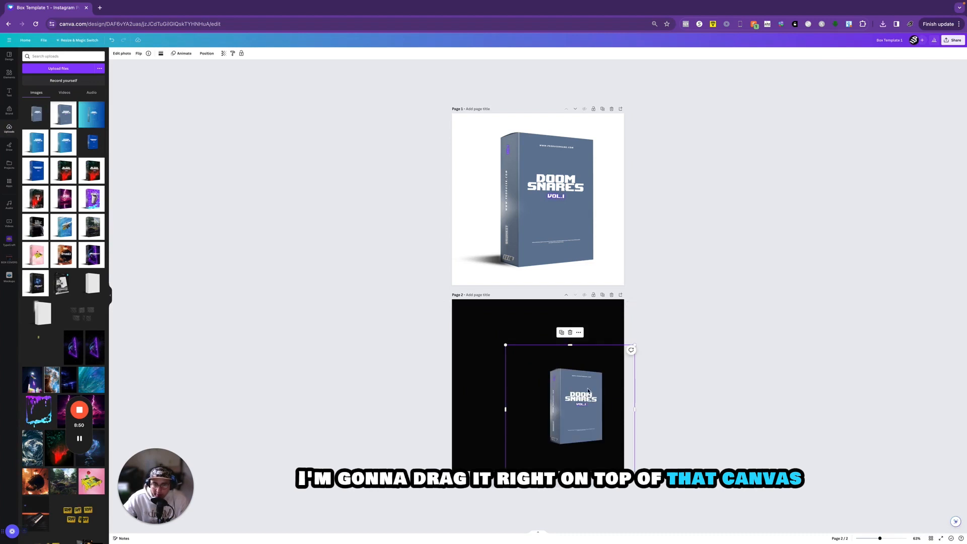
drag(588, 391, 547, 363)
click(662, 341)
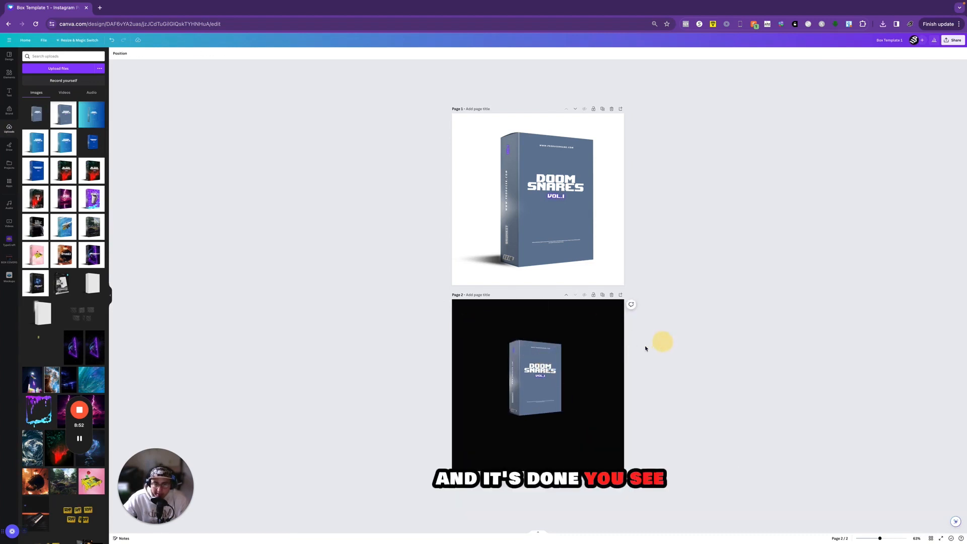
click(536, 375)
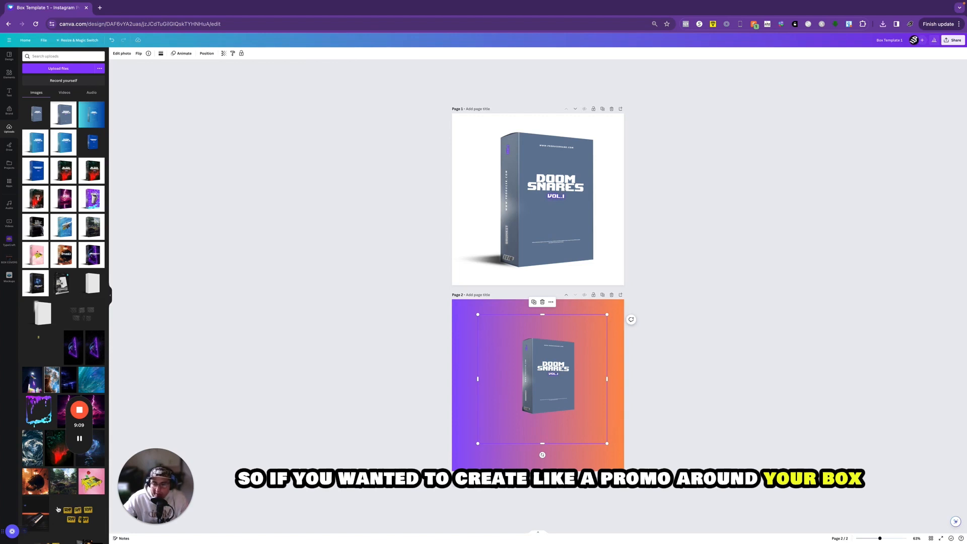
- Fill page 2 with the swirling storm-cloud image, layer it behind the box, and reposition the box over it
drag(31, 450, 454, 313)
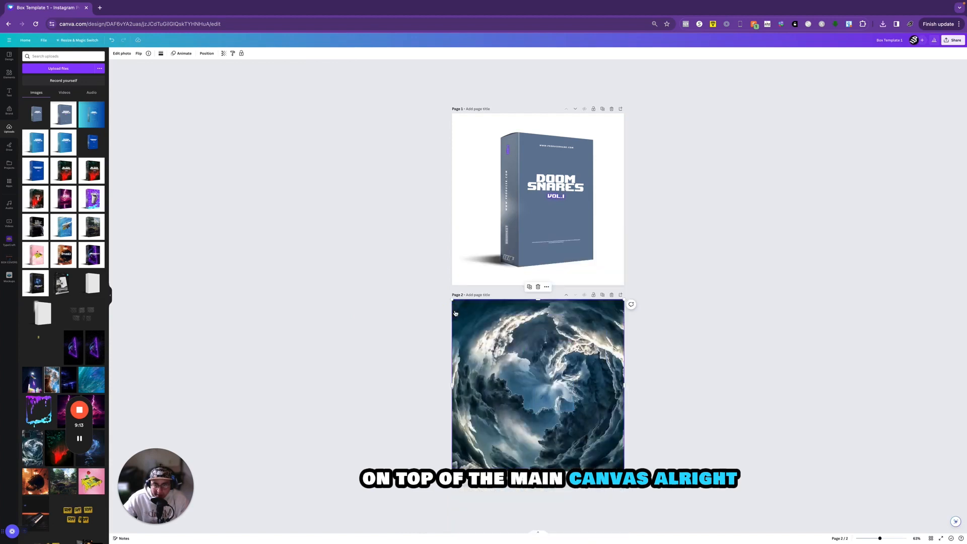
click(207, 54)
click(81, 77)
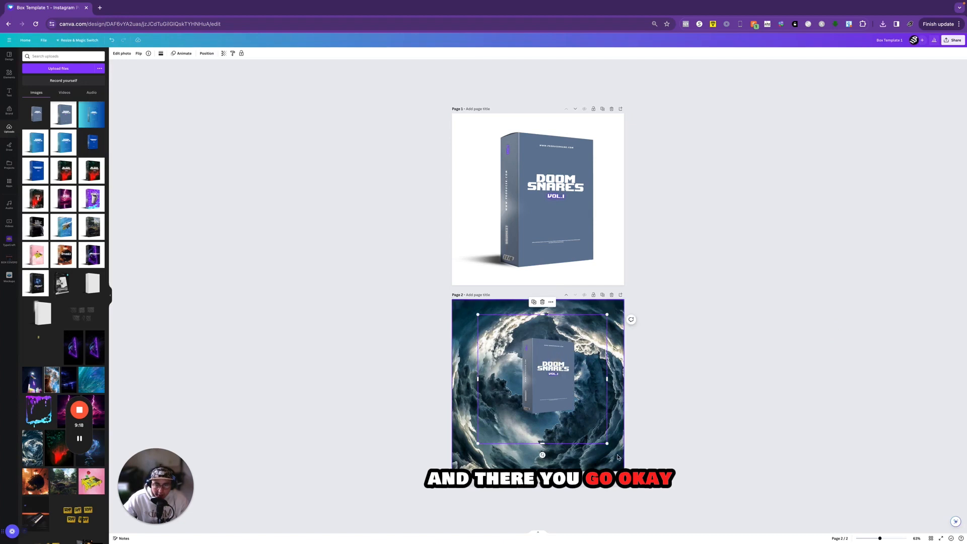
drag(564, 399, 565, 395)
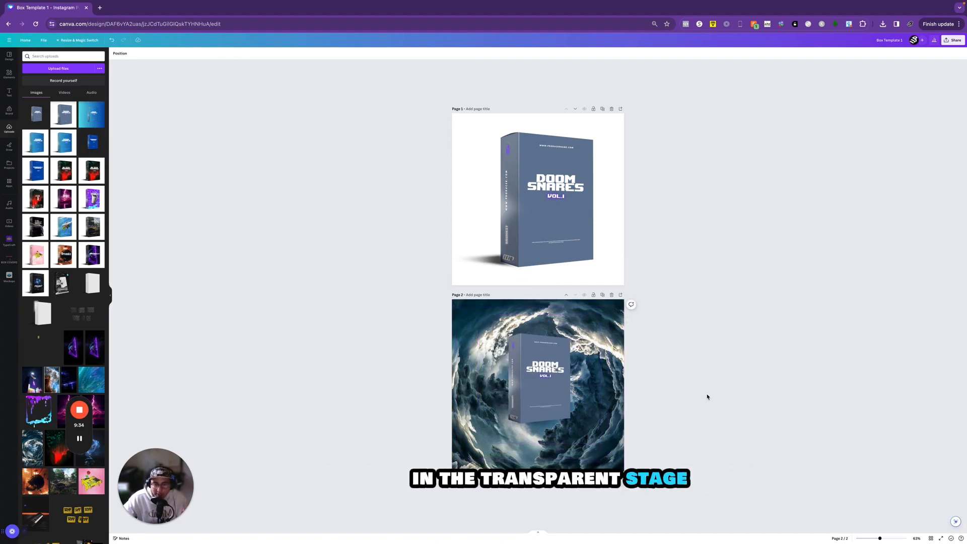
- Apply a Drop shadow effect to the box image on page 2
click(122, 53)
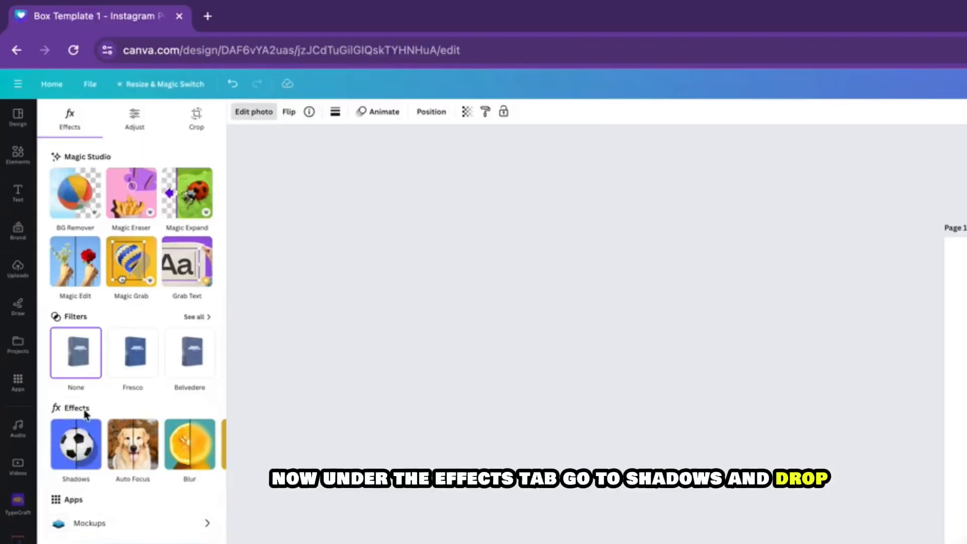
click(84, 443)
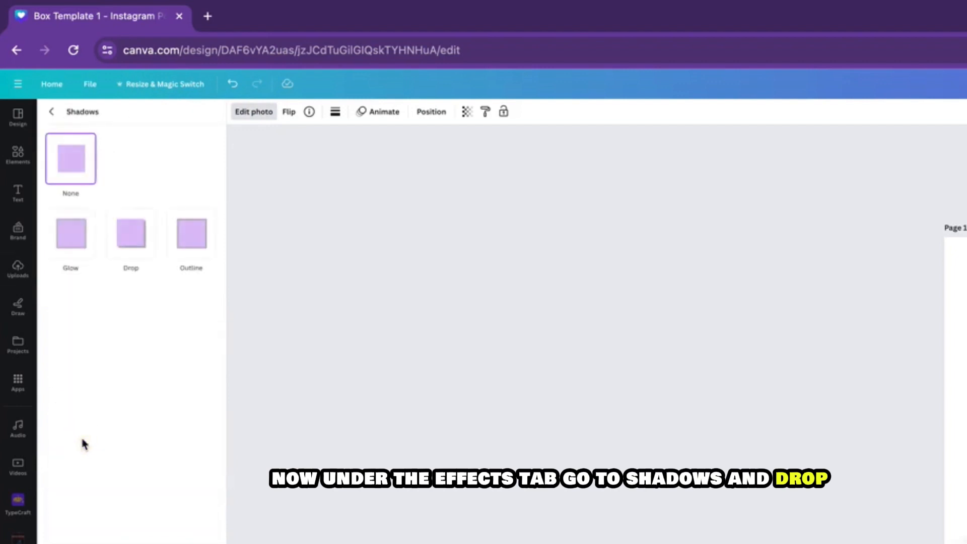
click(134, 243)
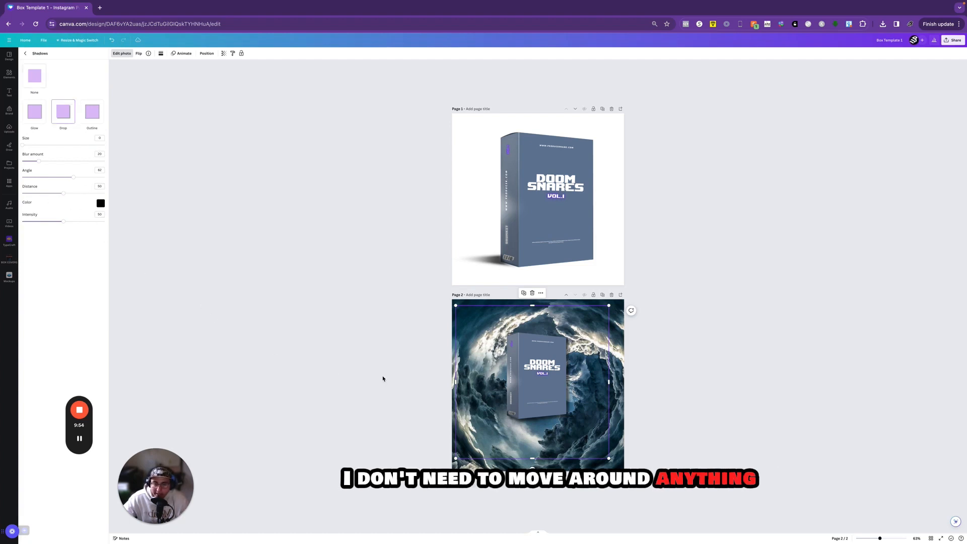
click(418, 378)
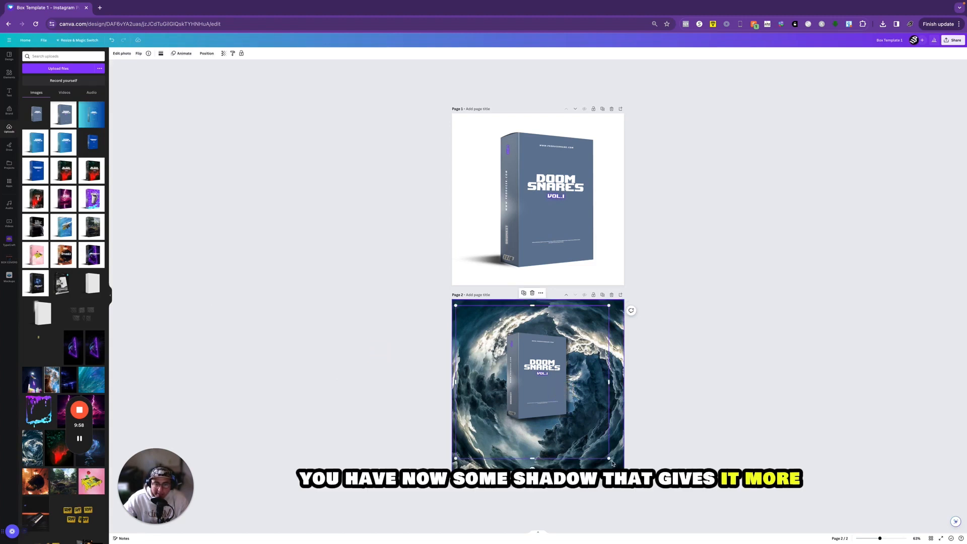
- Enlarge the shadowed box image and recentre it over the storm-cloud background on page 2
drag(608, 458, 646, 486)
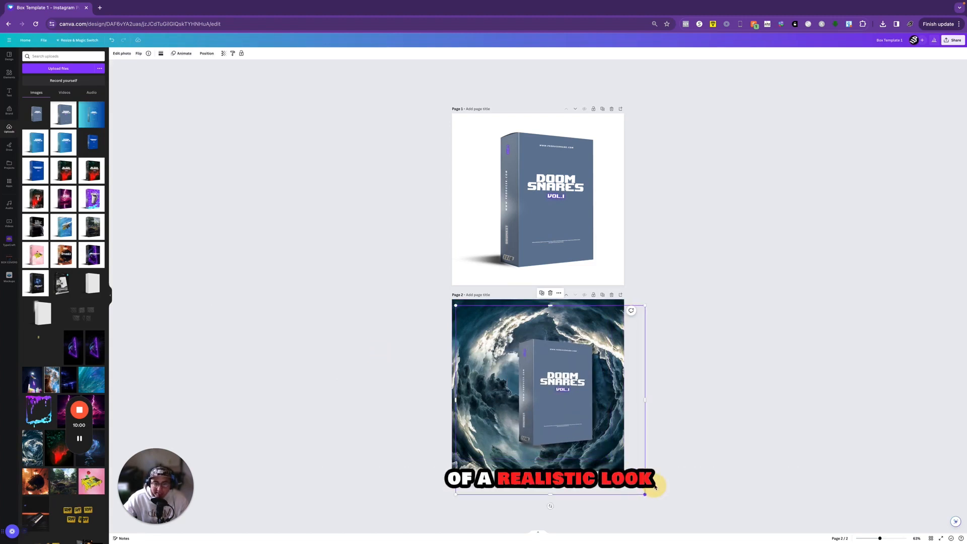
drag(575, 427, 565, 422)
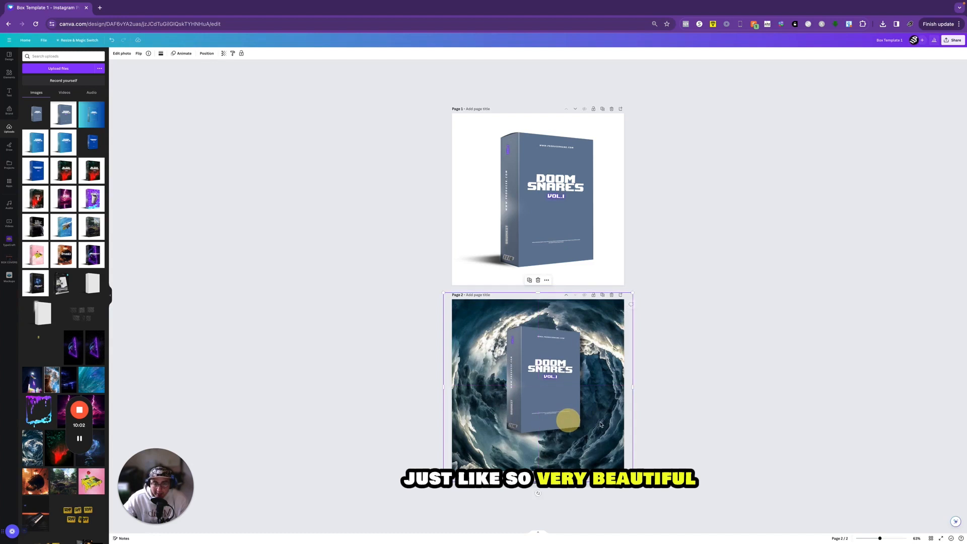
click(747, 403)
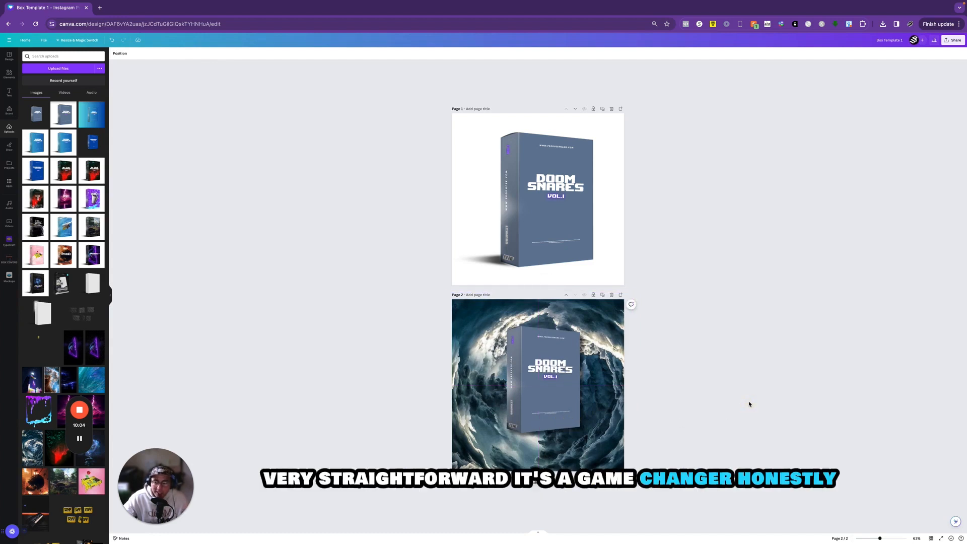